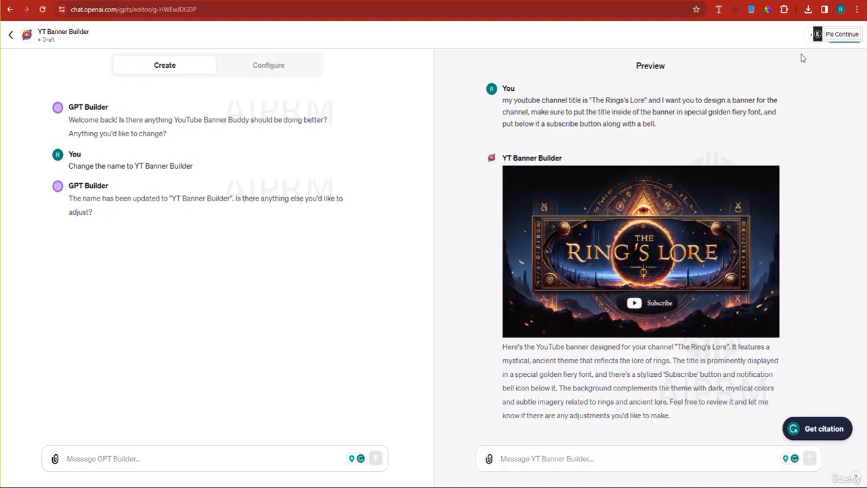
- Try to publish the YT Banner Builder GPT to everyone, and dismiss the resulting dialog
left_click(841, 43)
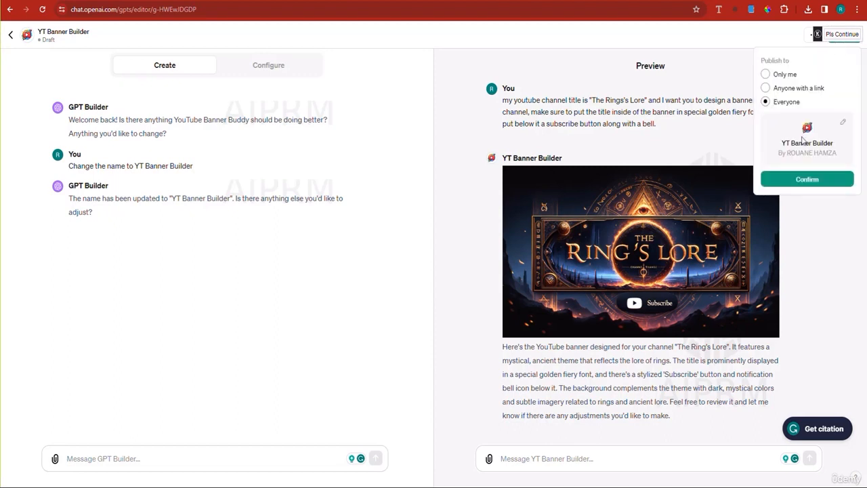
left_click(801, 178)
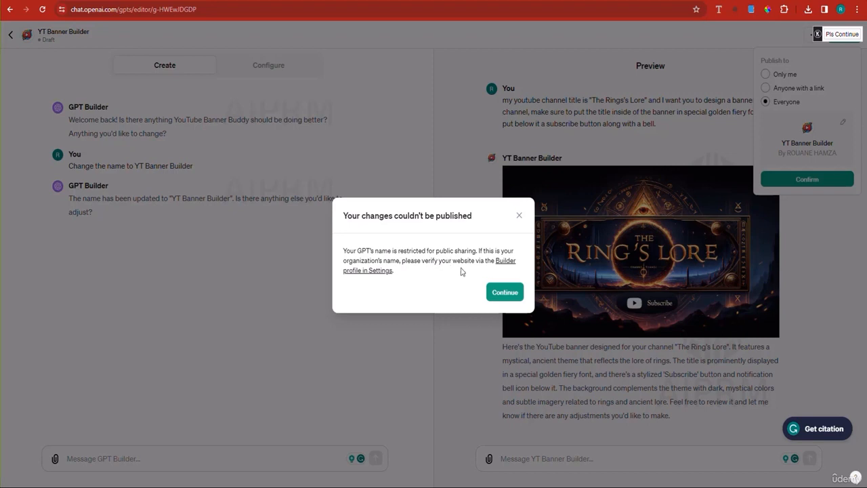
left_click(504, 294)
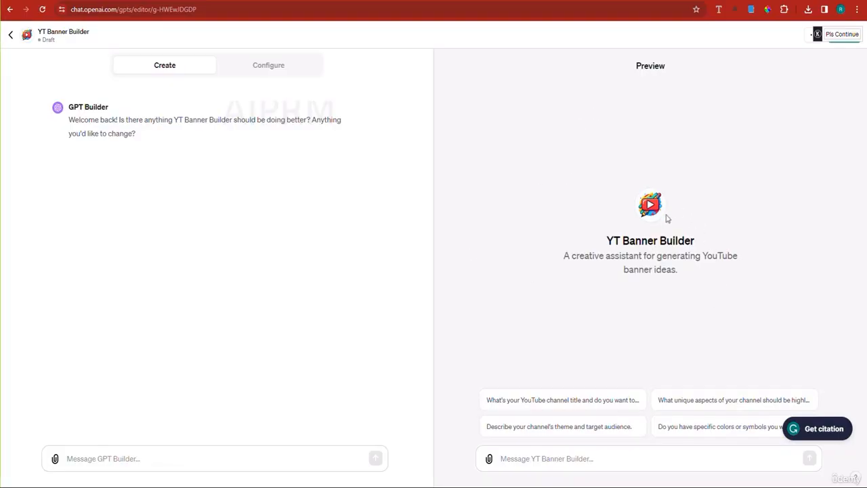
- Ask GPT Builder: "change the logo as well, it should not have a hint to youtube."
left_click(216, 451)
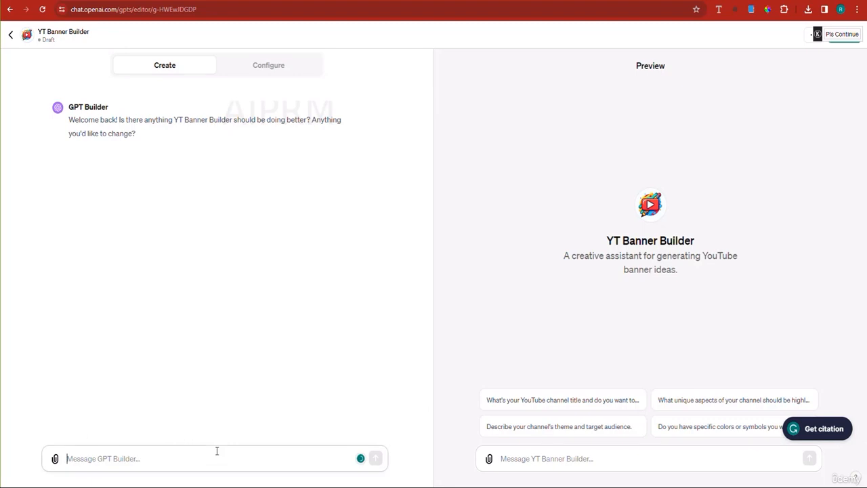
type("chan")
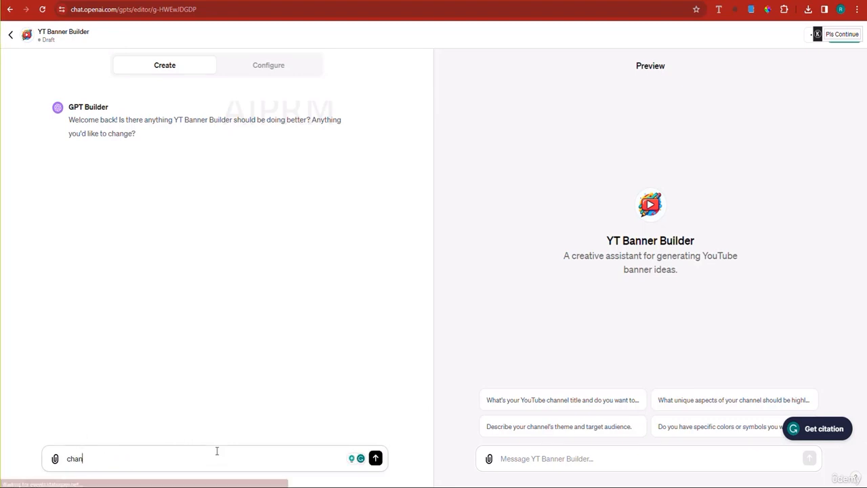
type("ge the logo as wel")
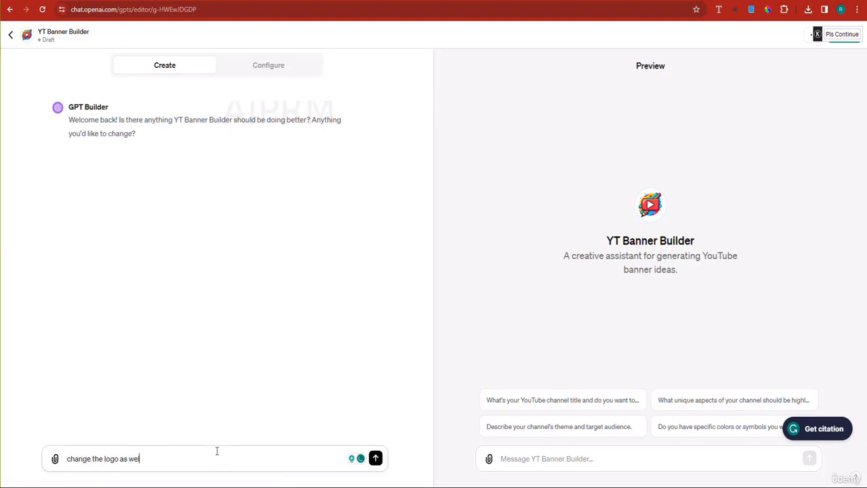
type("l, it shou")
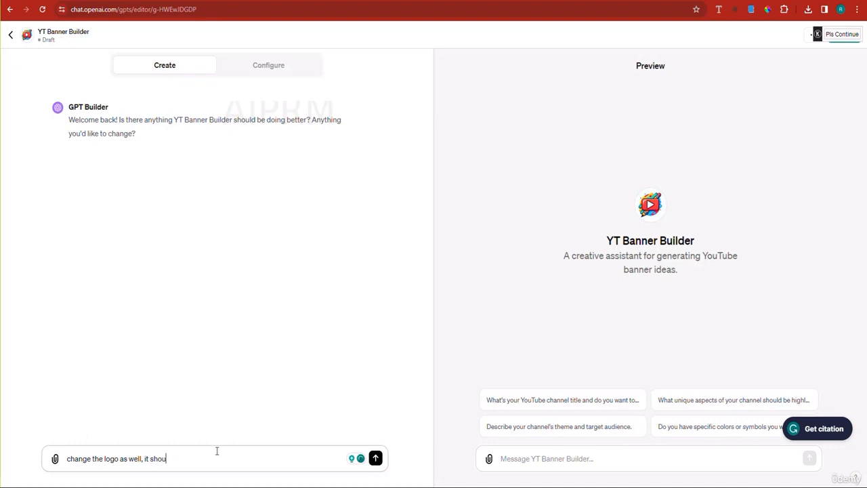
type("ld not have a")
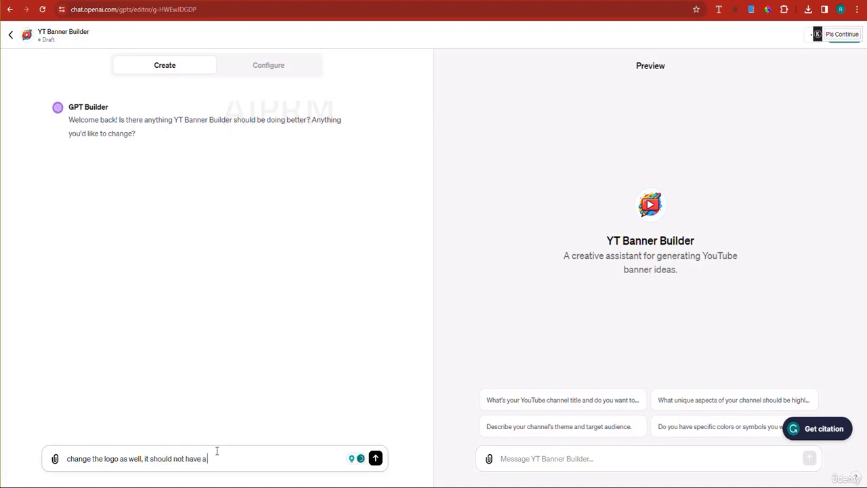
type(" hint to youtube.")
key("Return")
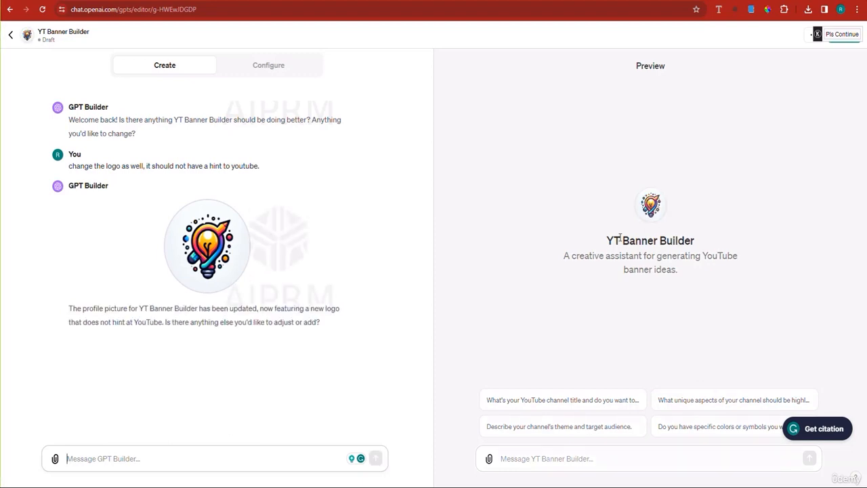
- Try again to publish YT Banner Builder to everyone with its new logo, and close the resulting dialog
mouse_move(846, 56)
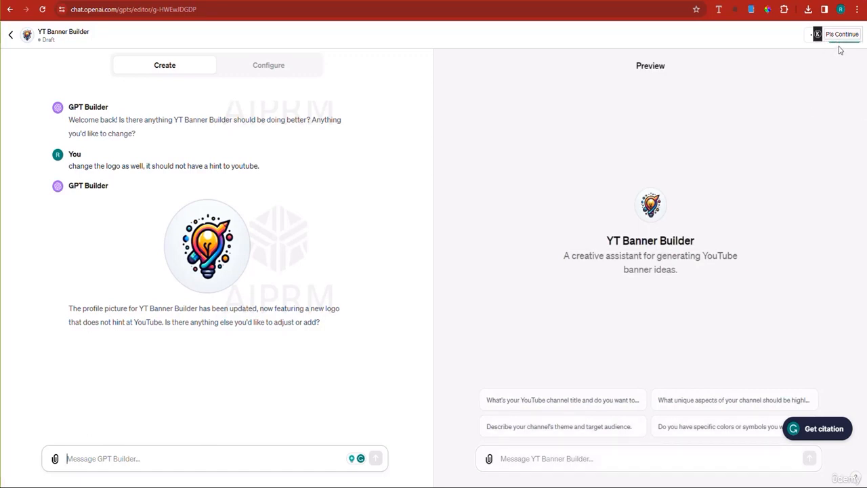
left_click(842, 45)
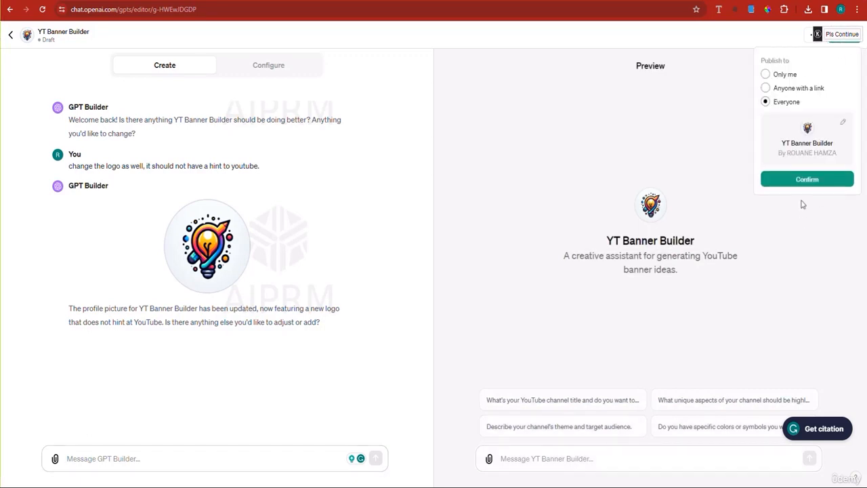
left_click(804, 181)
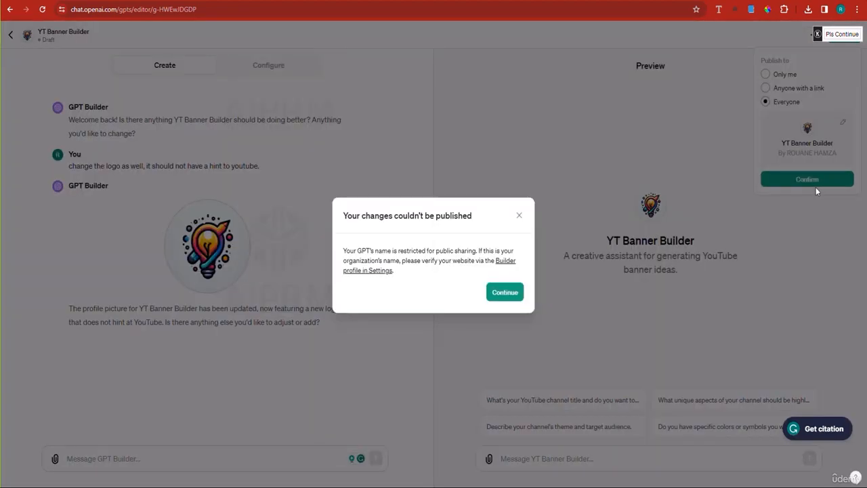
left_click(519, 216)
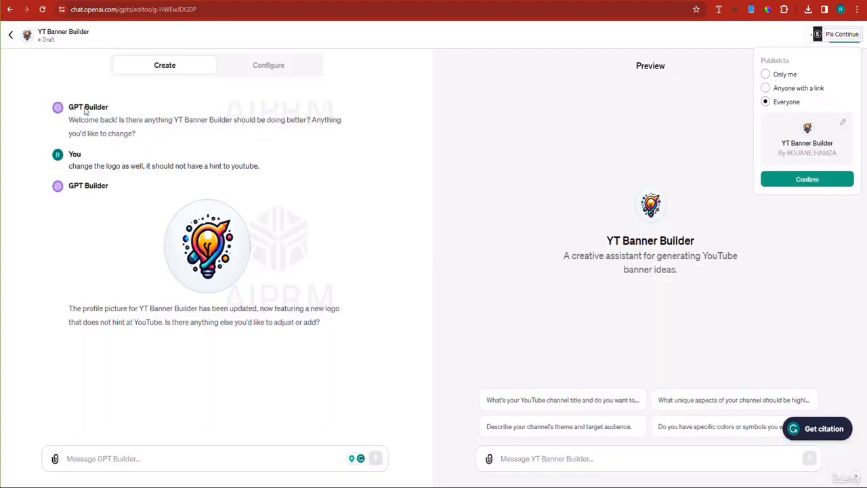
- Start a new GPT from the My GPTs list, and open chat.openai.com in a new browser tab
left_click(10, 36)
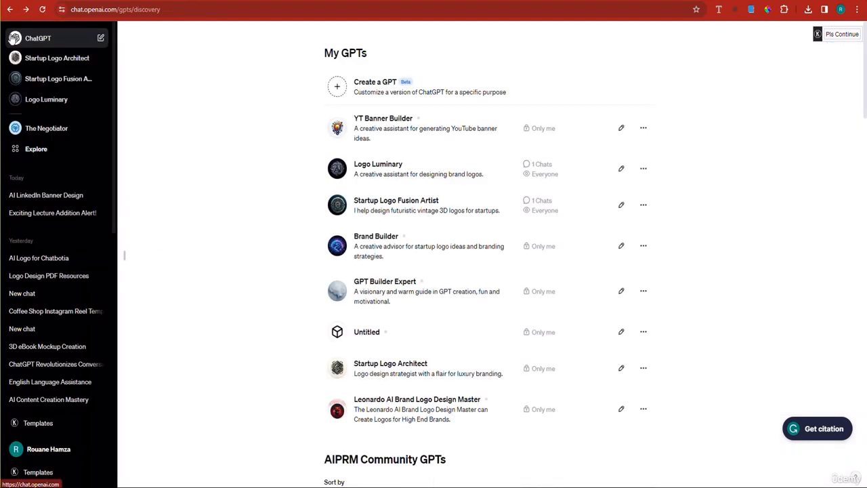
left_click(403, 93)
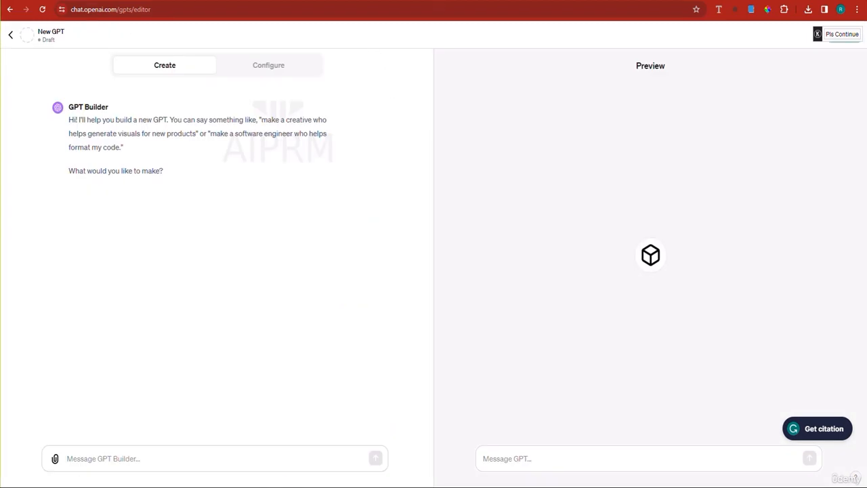
key("ctrl+t")
type("chat.openai.com")
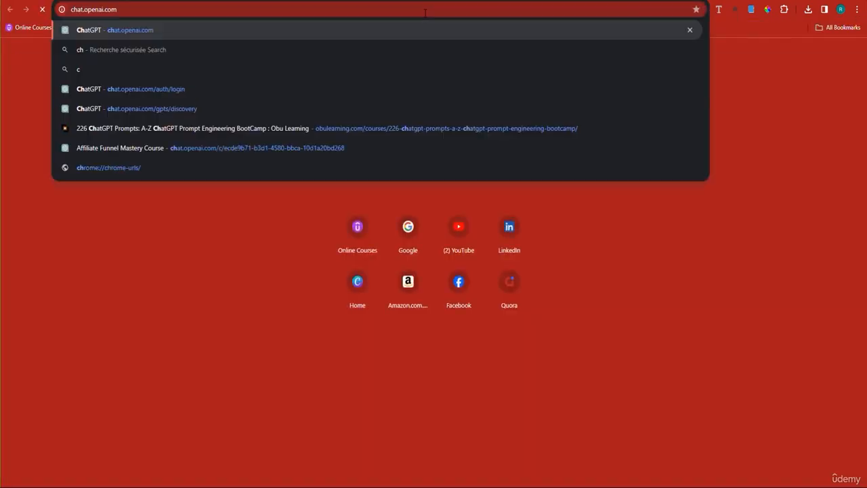
key("Return")
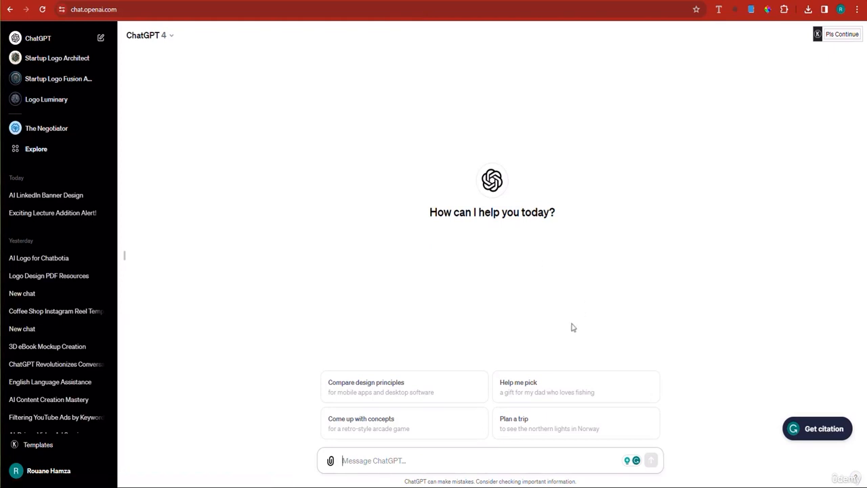
- Begin a ChatGPT prompt with "I am building a"
type("I have")
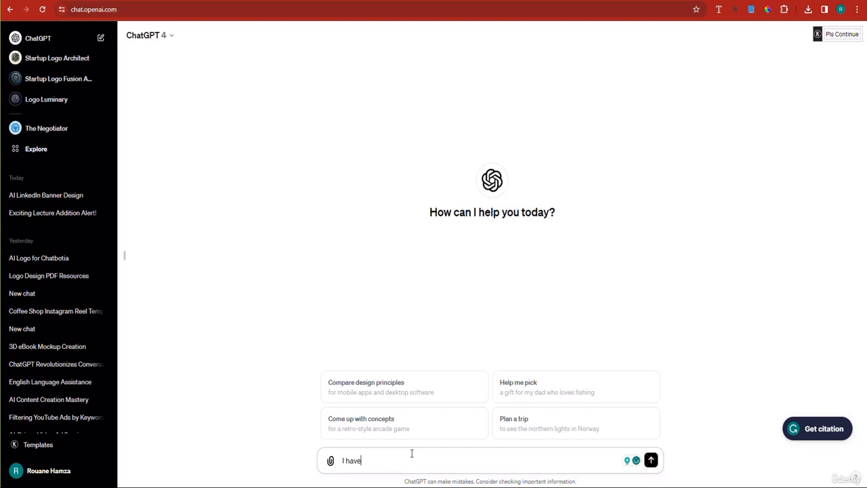
key("BackSpace")
key("BackSpace")
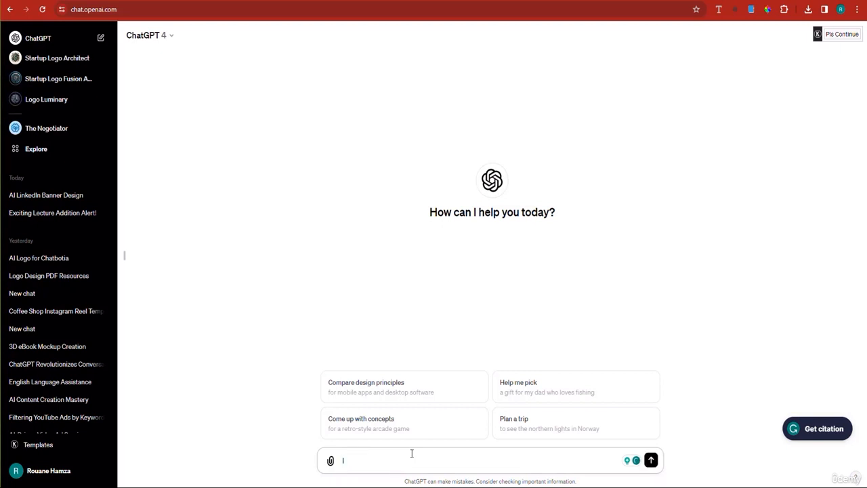
type("am building")
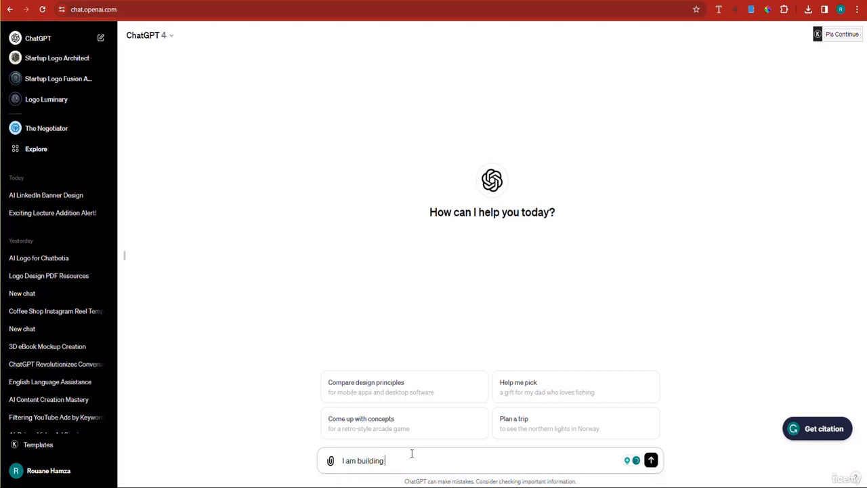
type("  a yout")
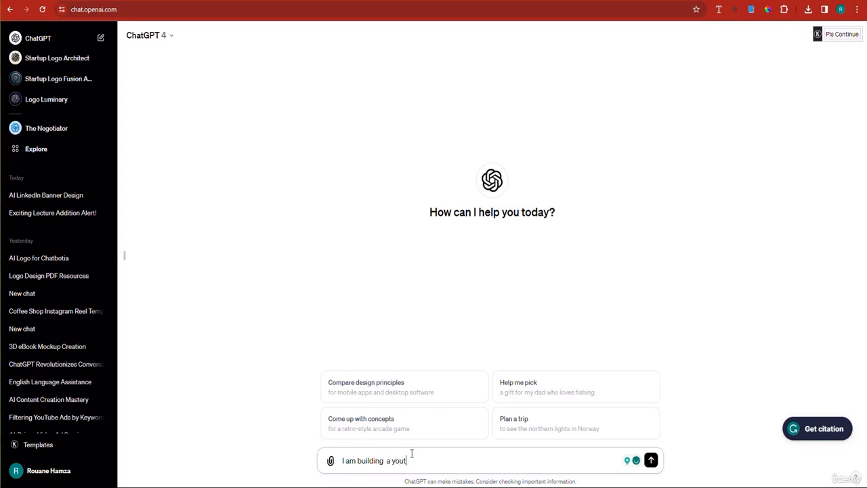
type("ube")
key("BackSpace")
key("BackSpace")
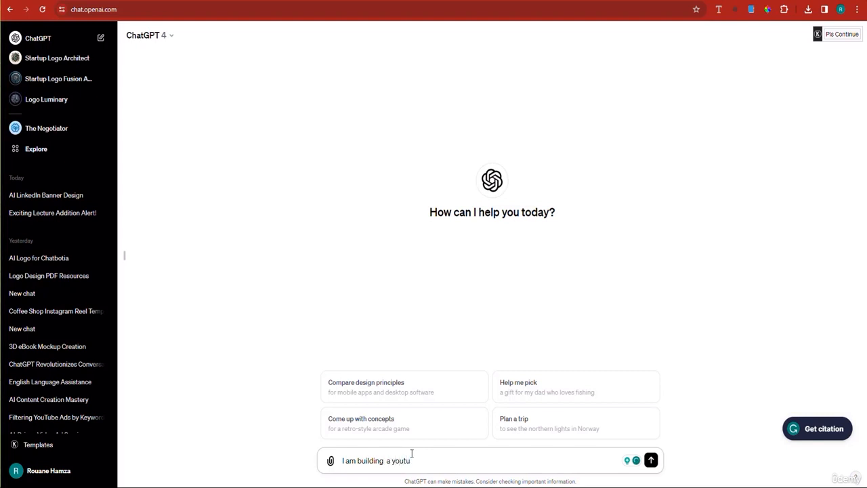
key("BackSpace")
key("BackSpace")
key("BackSpace")
key("BackSpace")
- Continue the prompt with the platform list "facebook, instagram, google, bing, linkedin, etc."
type("f")
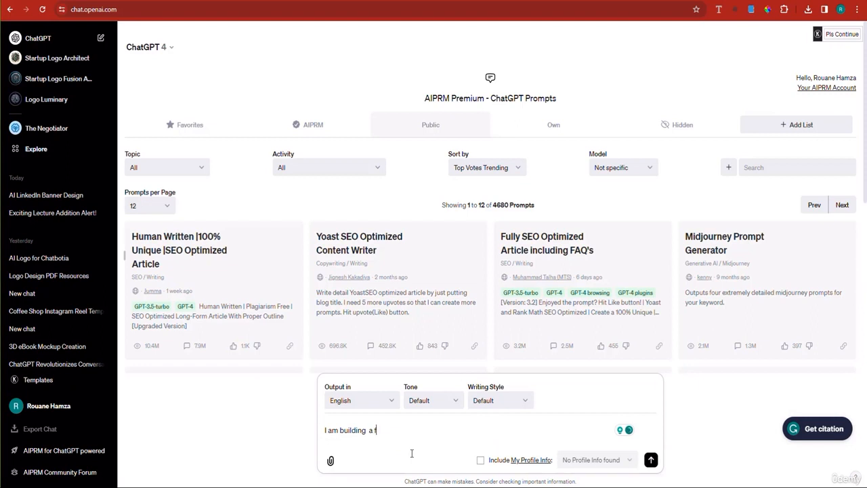
type("acebook, ")
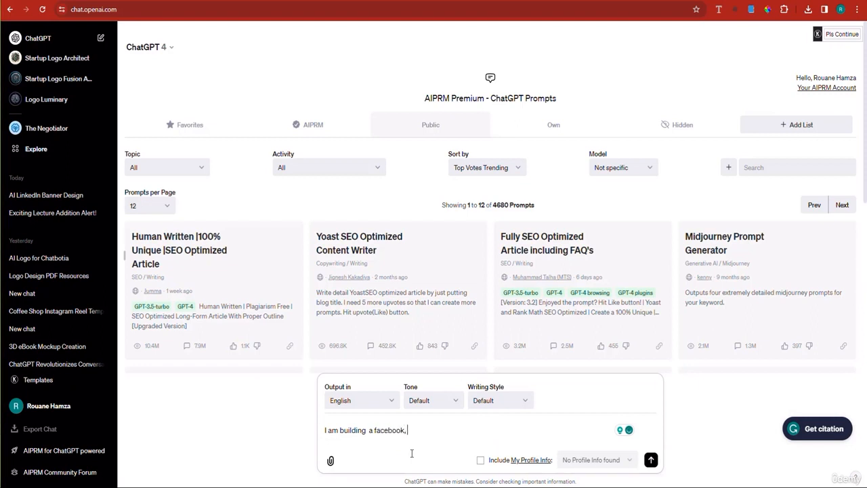
type("instagram, go")
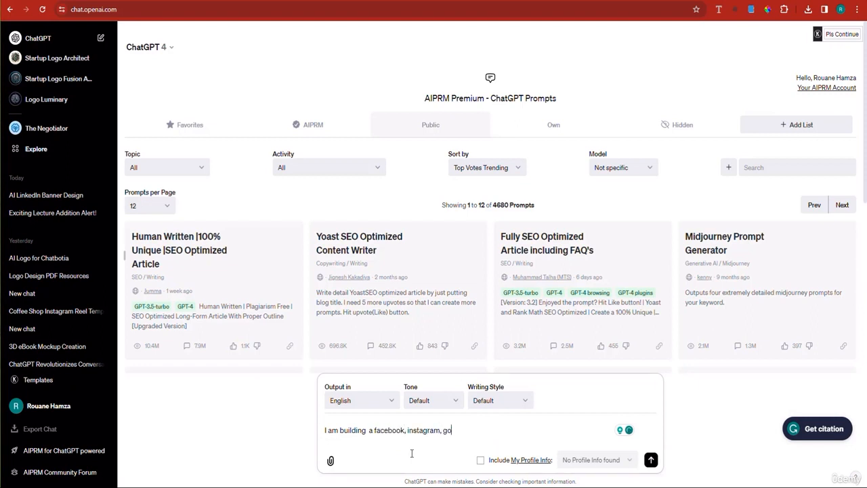
type("ogle, big")
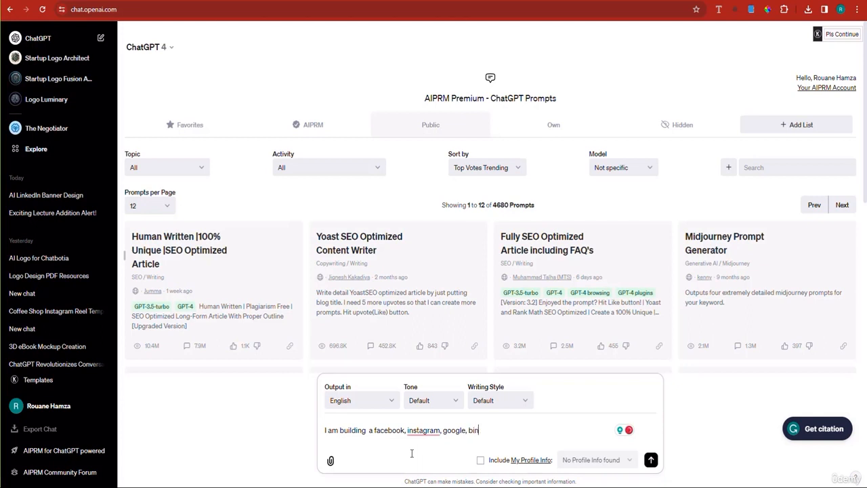
type("g, linkedin")
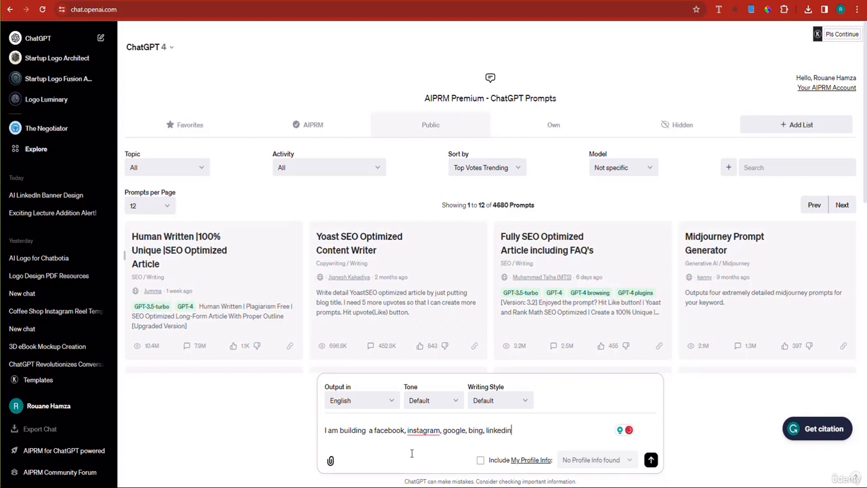
type(",n e")
key("BackSpace")
key("BackSpace")
key("BackSpace")
key("BackSpace")
type("etc.")
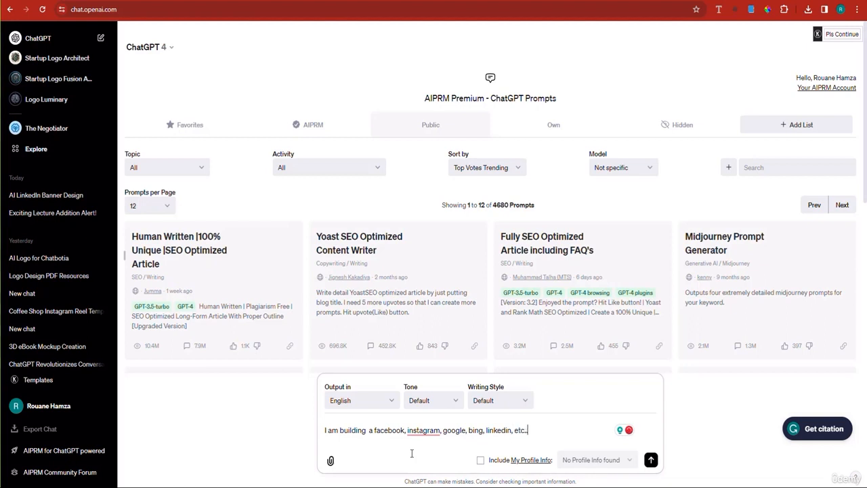
- Continue the prompt after the platform list with "... GPT that specializes in the creation"
type(".. GPTs")
key("BackSpace")
key("BackSpace")
key("BackSpace")
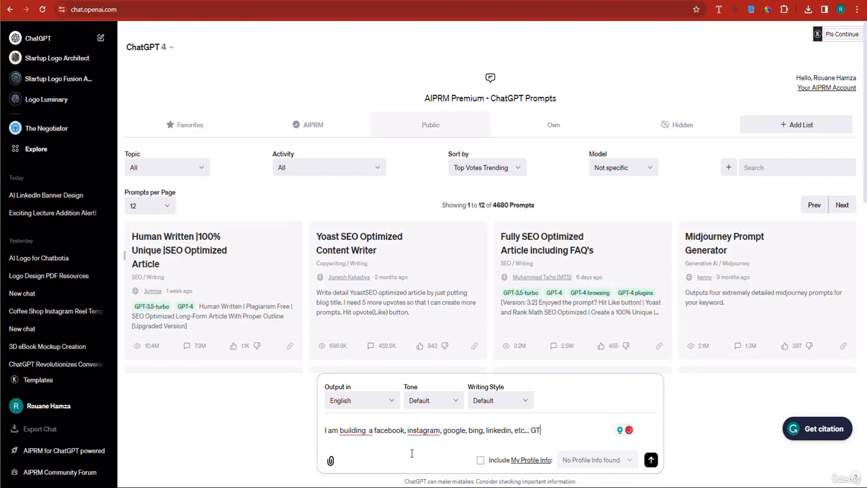
type("PT tha")
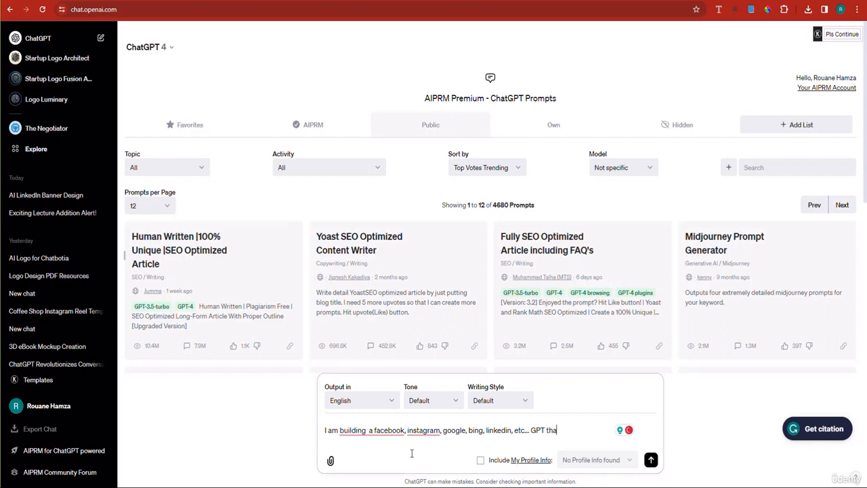
type("t speclai")
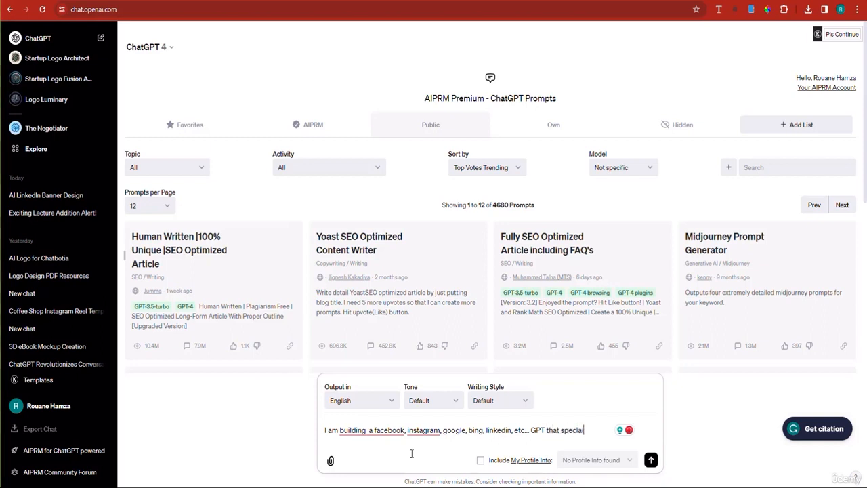
key("BackSpace")
type("lizes in the creatio")
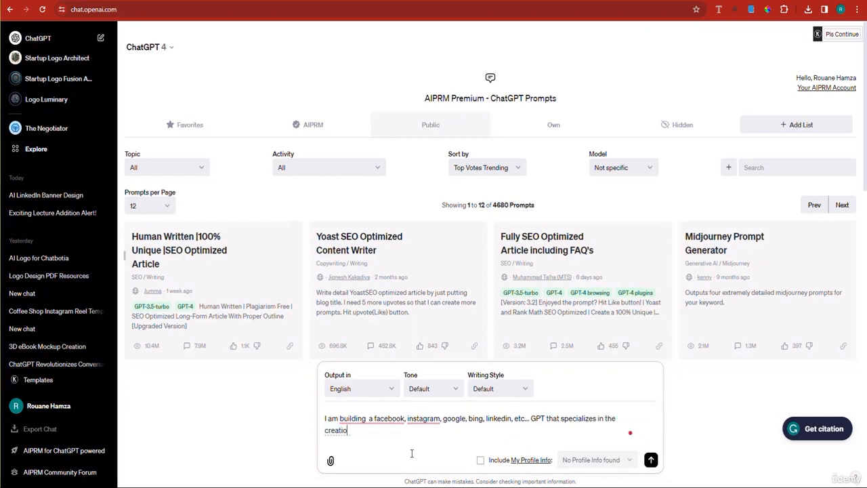
type("n")
- Extend the prompt with "of high converting ads based on information provided by the end user, so"
type(" of h")
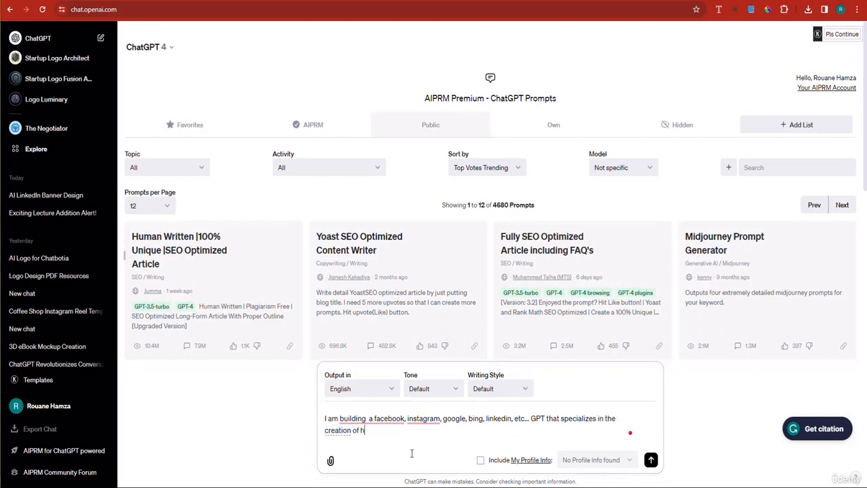
type("igh convertingh convertig")
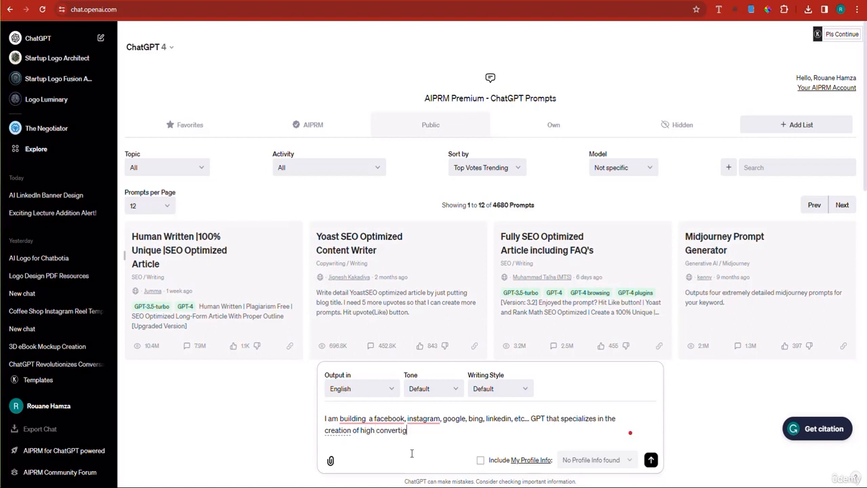
key("BackSpace")
type("ng ads ba")
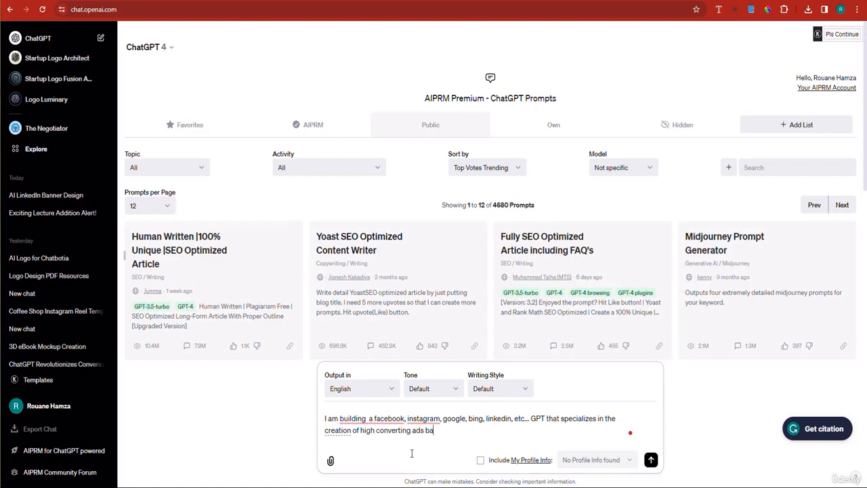
type("sed on inform")
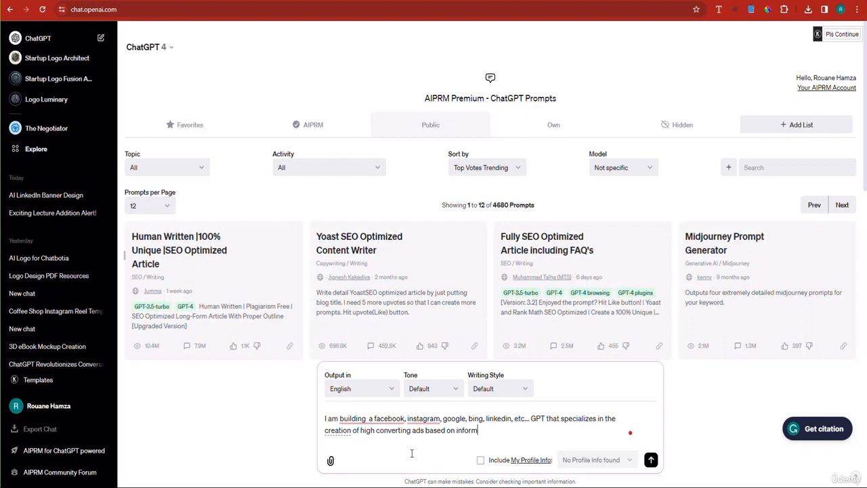
type("ation prov")
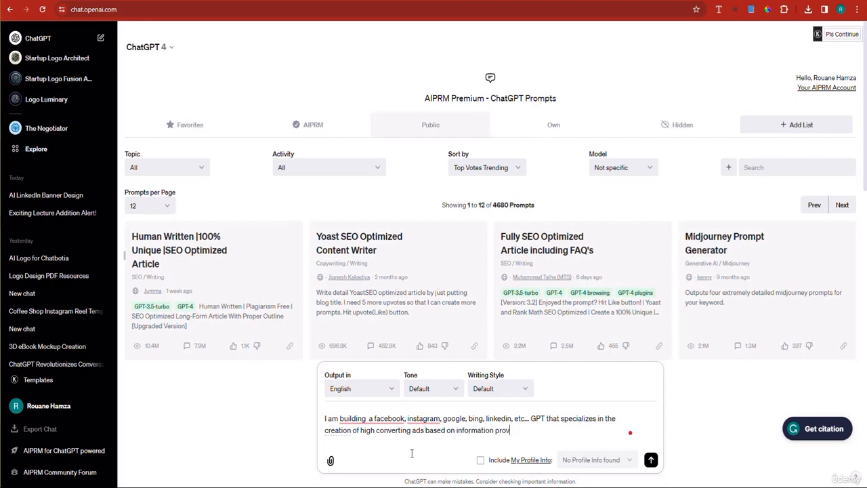
type("ided by the en")
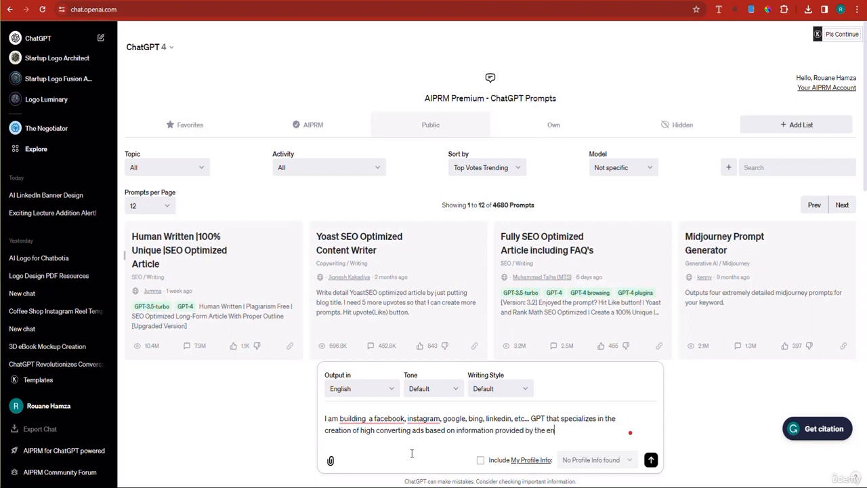
type("d user, so ")
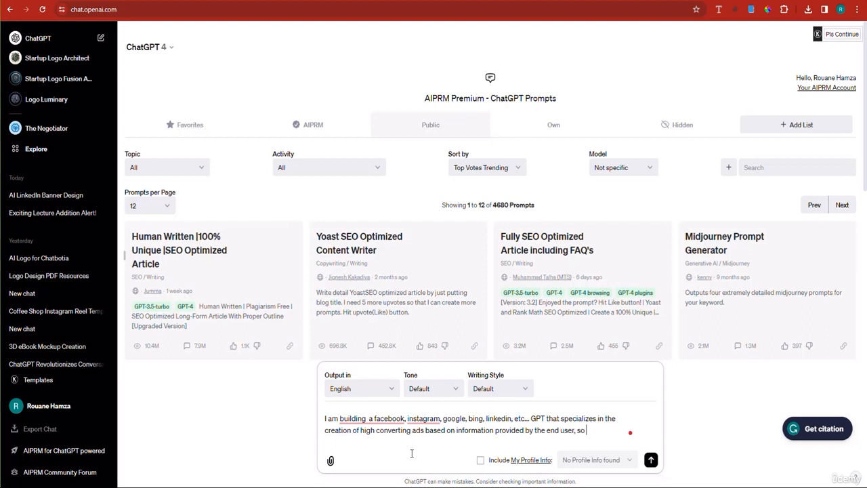
- Add the request "please write 5 prompts that I could use to create such a gpt in an efficient way," to the prompt
type("plea")
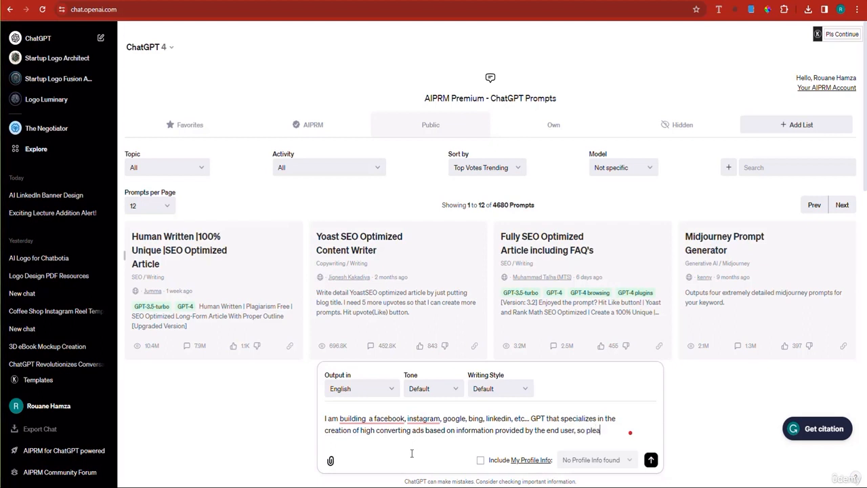
type("se write 5")
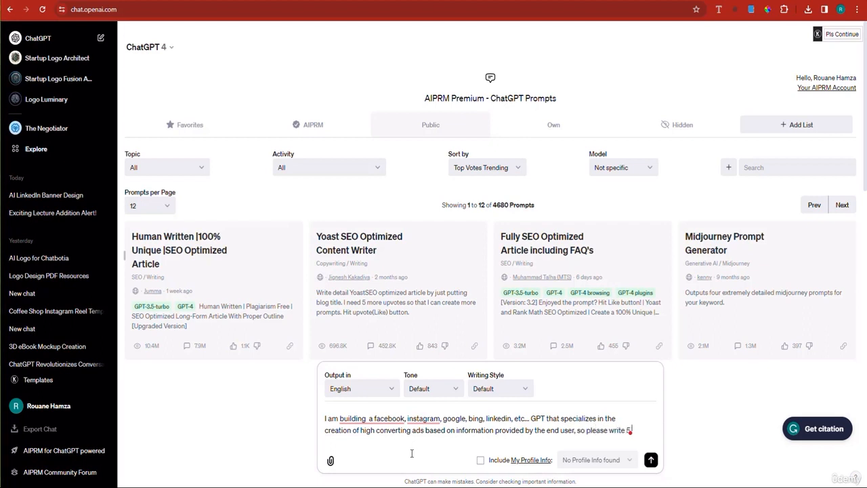
type(" prompts that ")
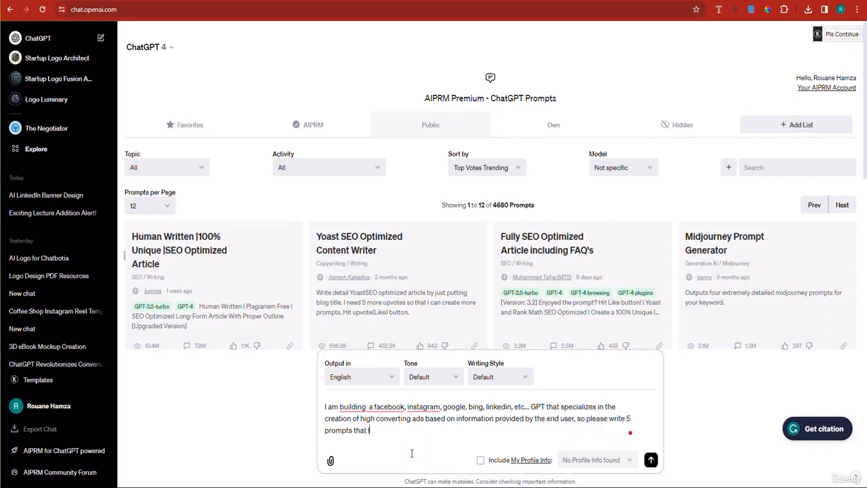
type("I could use to cr")
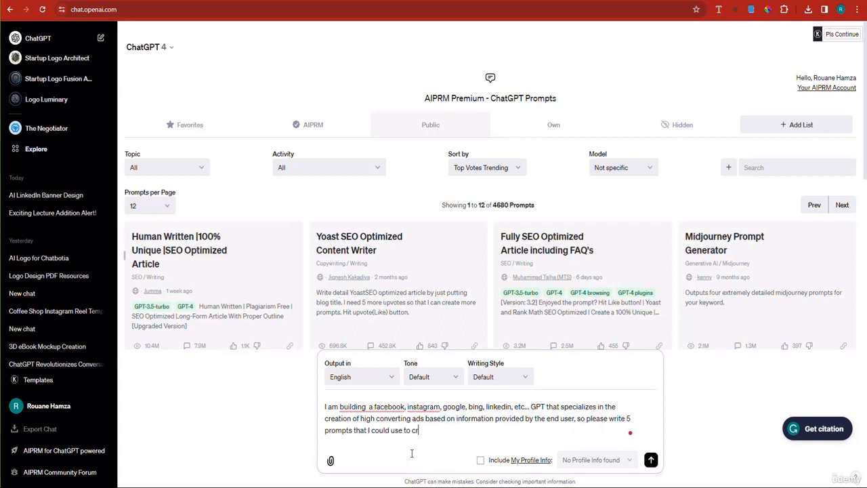
type("eate such a")
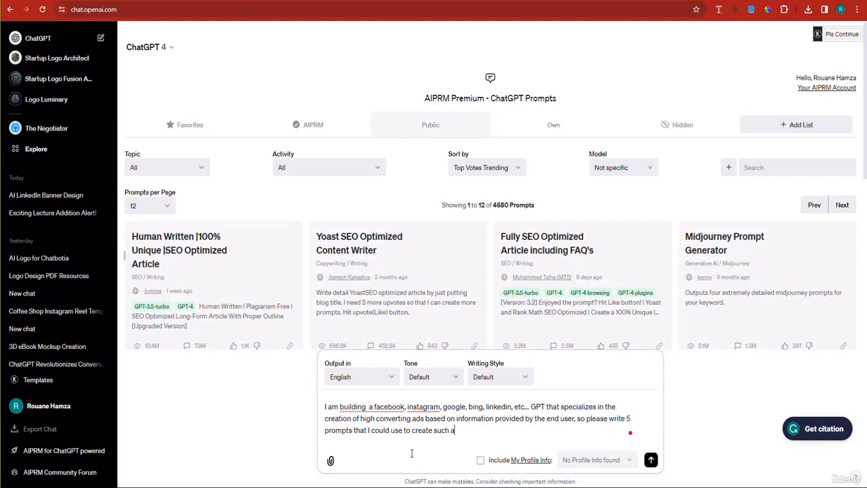
type(" gpt in an ef")
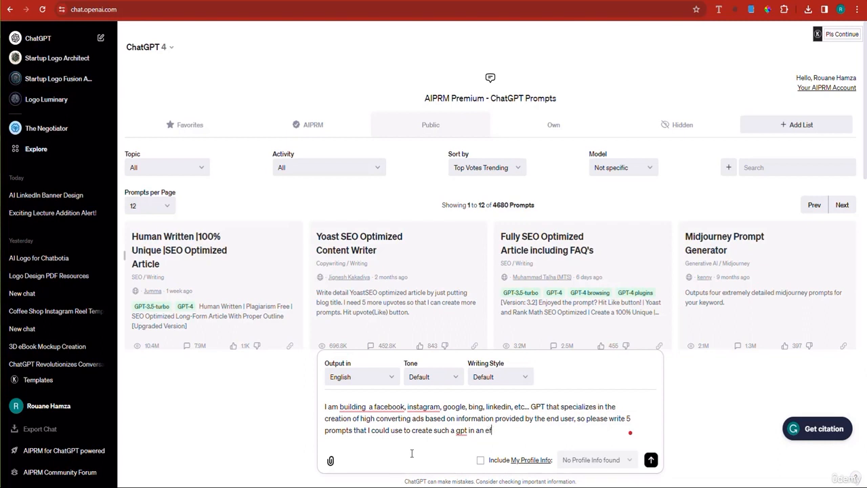
type("ficient way,")
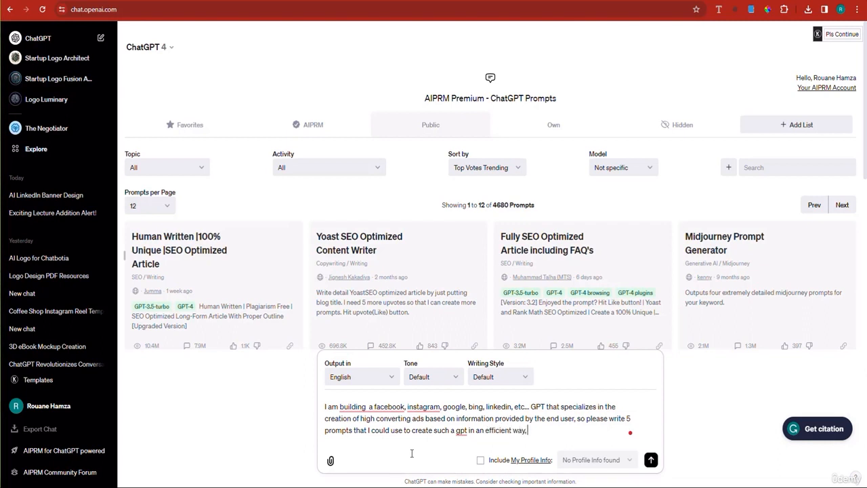
- Finish the prompt with "ensuring the gpt is powerful and great." and submit it
type(" ensuring the g")
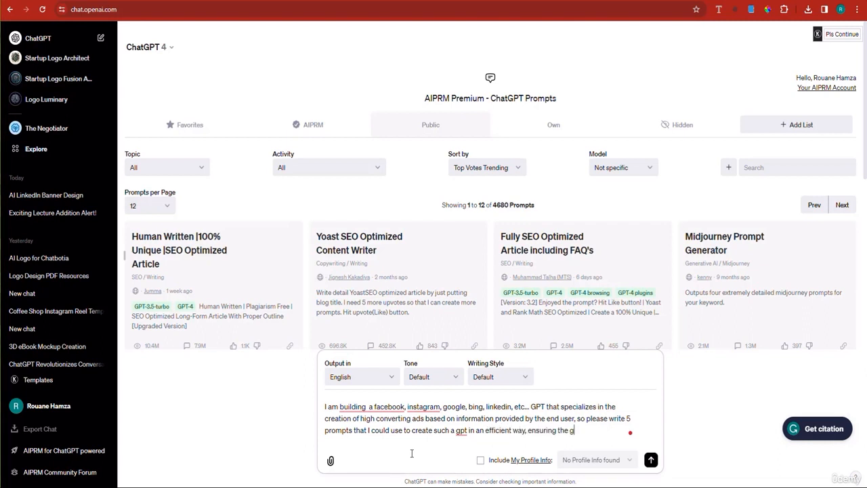
type("pt is powerful")
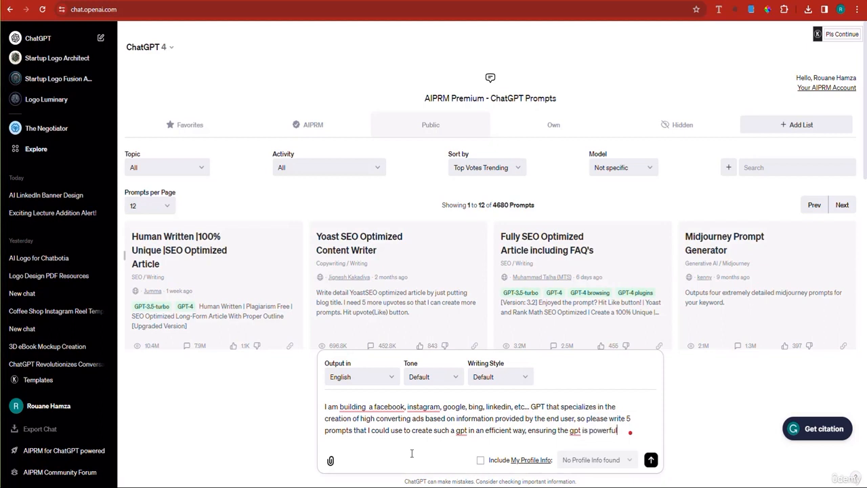
type(" and ghrea")
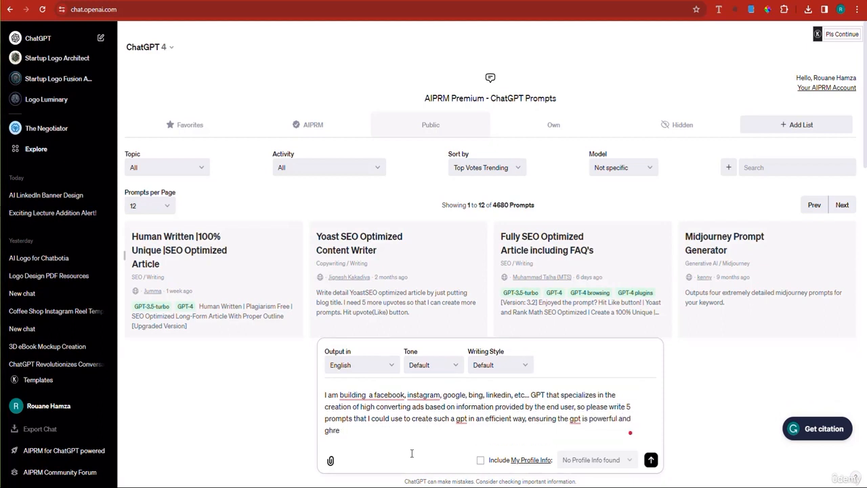
key("BackSpace")
key("BackSpace")
key("BackSpace")
type("reat.")
key("Return")
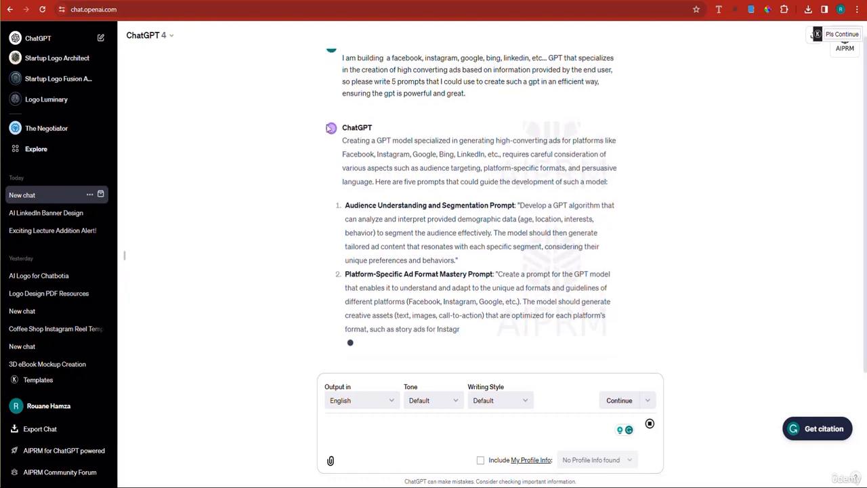
- Review the five suggested prompts, then copy the Audience Understanding and Segmentation Prompt into the new GPT's builder chat and send it
scroll(492, 216, "up", 1)
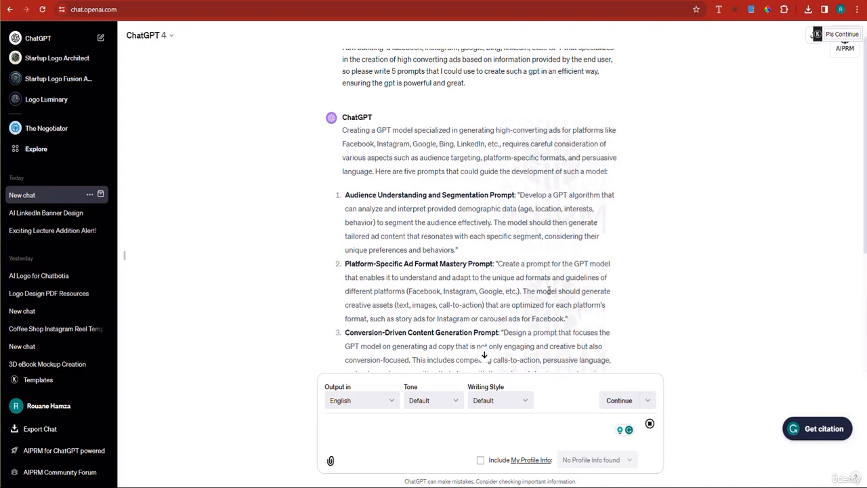
scroll(618, 300, "down", 2)
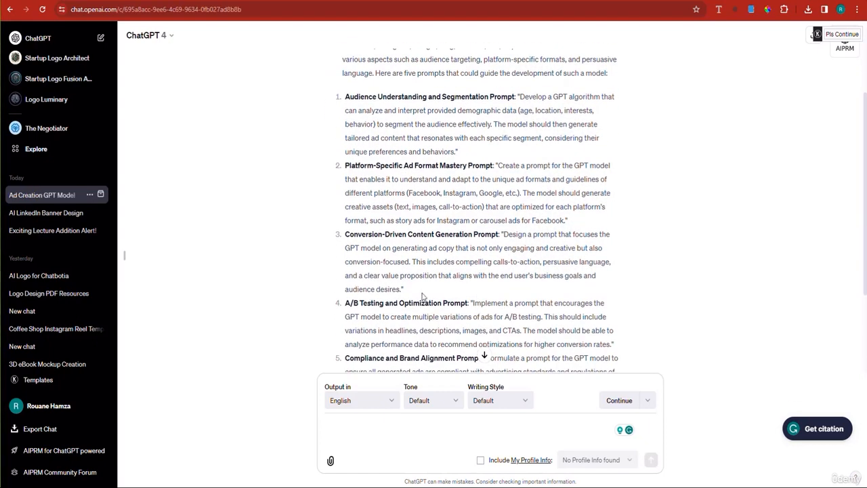
scroll(434, 291, "up", 3)
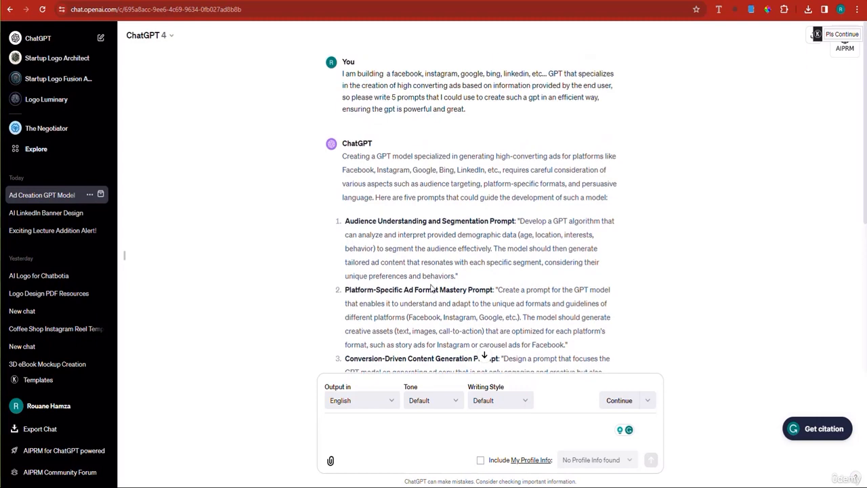
scroll(431, 287, "down", 4)
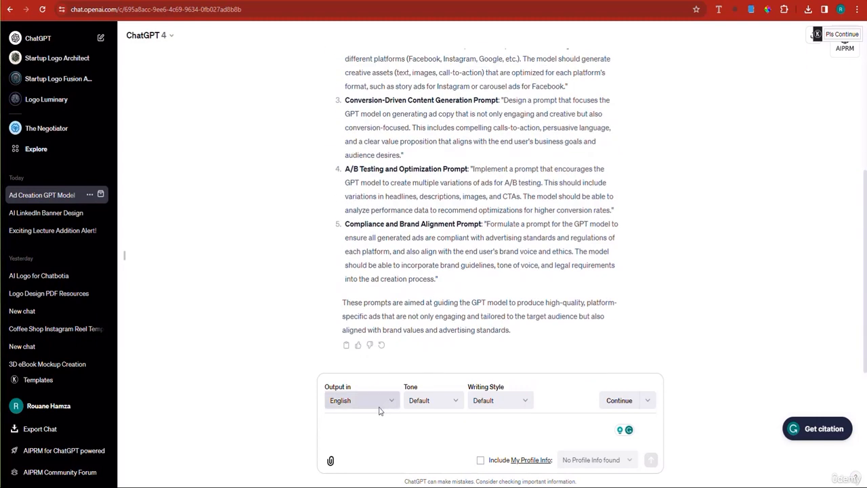
scroll(498, 263, "up", 2)
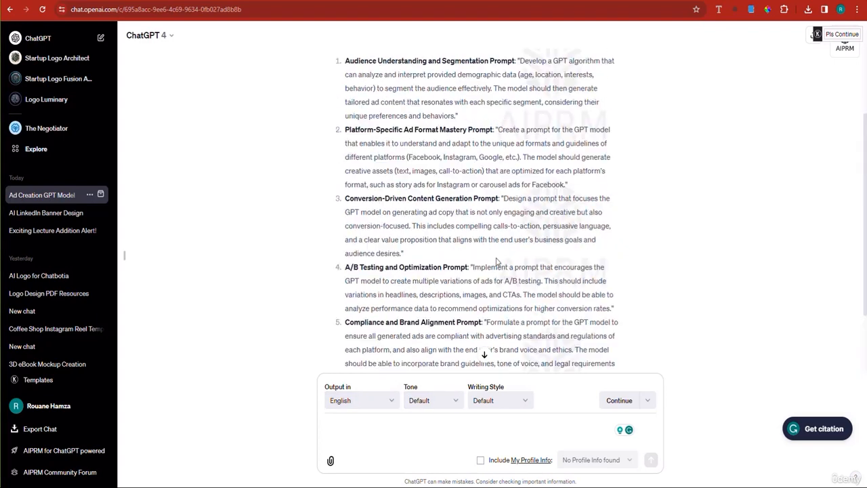
scroll(505, 235, "up", 1)
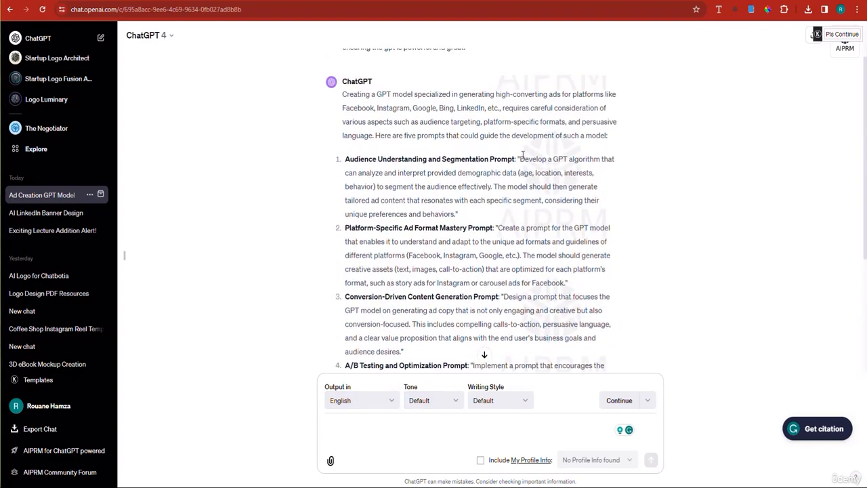
left_click_drag(520, 158, 515, 177)
left_click(491, 177)
triple_click(491, 177)
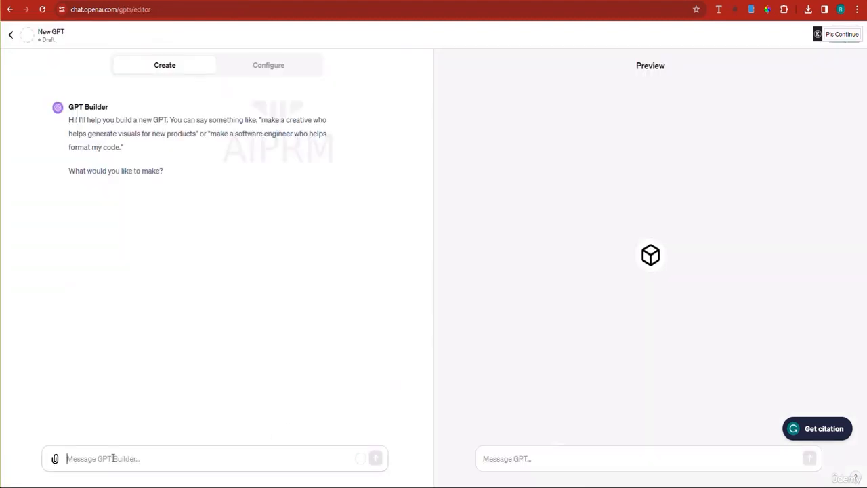
type("Audience Understanding and Segmentation Prompt: \"Develop a GPT algorithm that can analyze and interpret provided demographic data (age, location, interests, behavior) to segment the audience effectively. The model should then generate tailored ad content that resonates with each specific segment, considering their unique preferences and behaviors.\"")
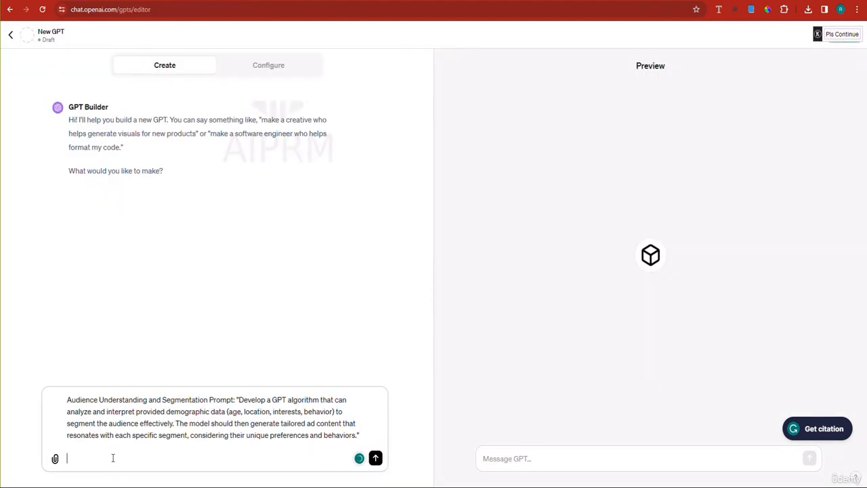
key("Return")
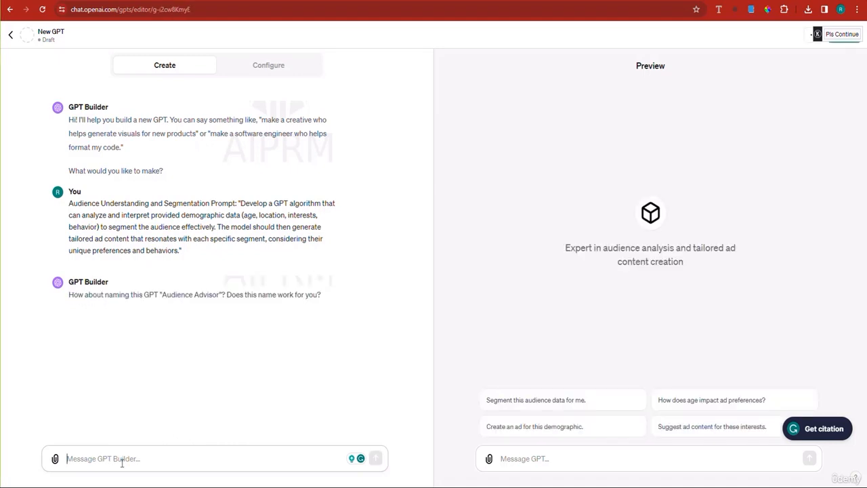
- Reply to GPT Builder's naming suggestion with "name it Ad Wolf"
type("name it ")
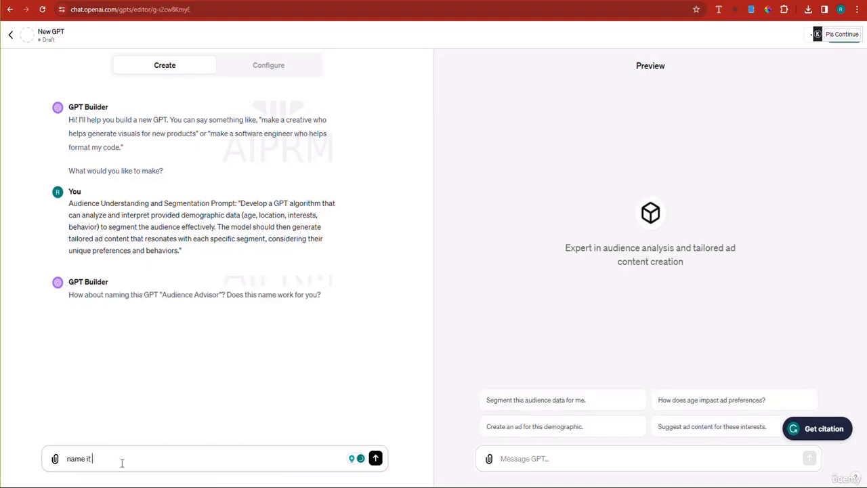
type("ad")
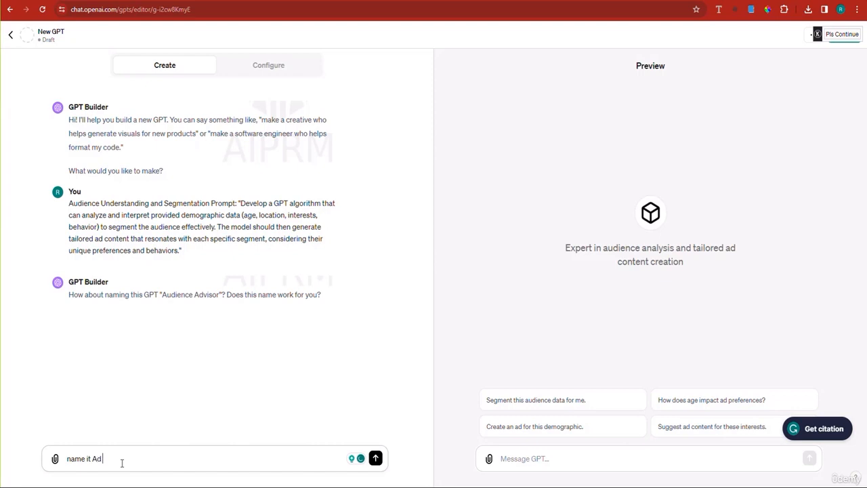
type(" Wolf")
key("Return")
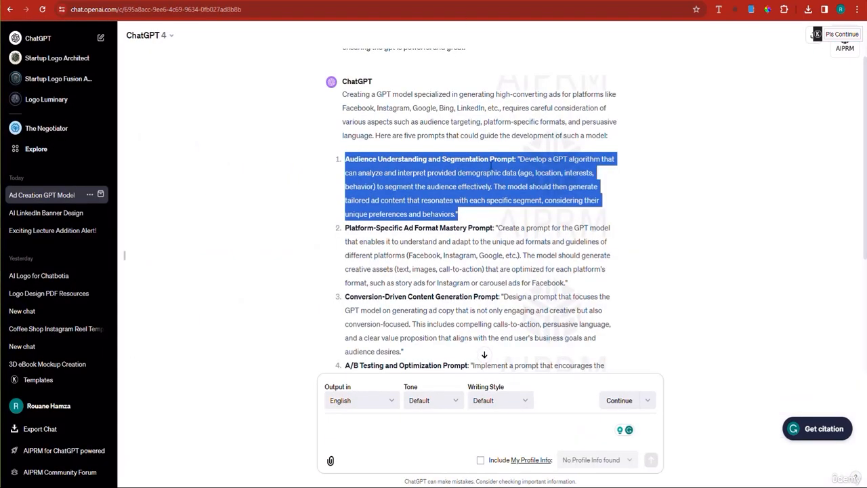
- Copy the Audience Understanding and Segmentation Prompt from the ChatGPT reply, paste it into the builder's message box, and clear that draft
right_click(475, 176)
left_click(502, 188)
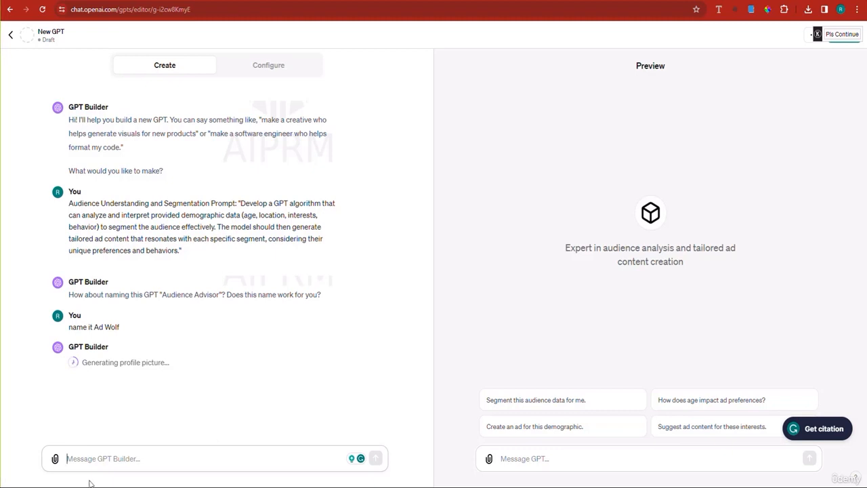
key("ctrl+v")
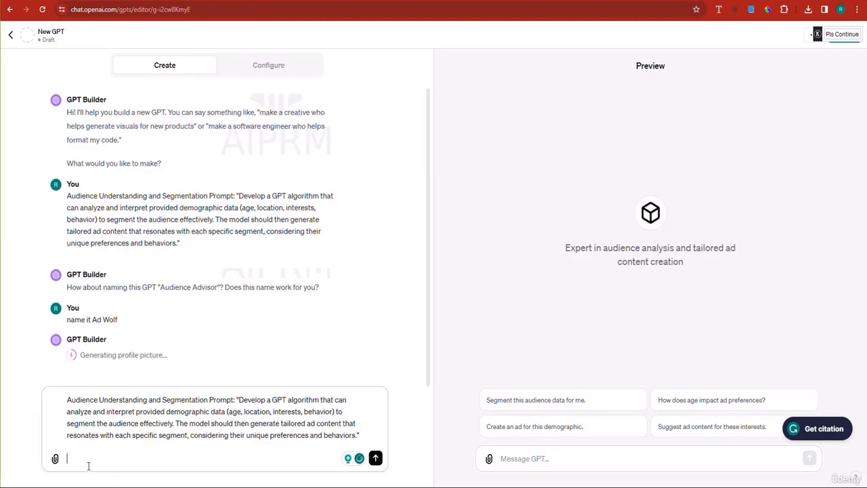
key("ctrl+Tab")
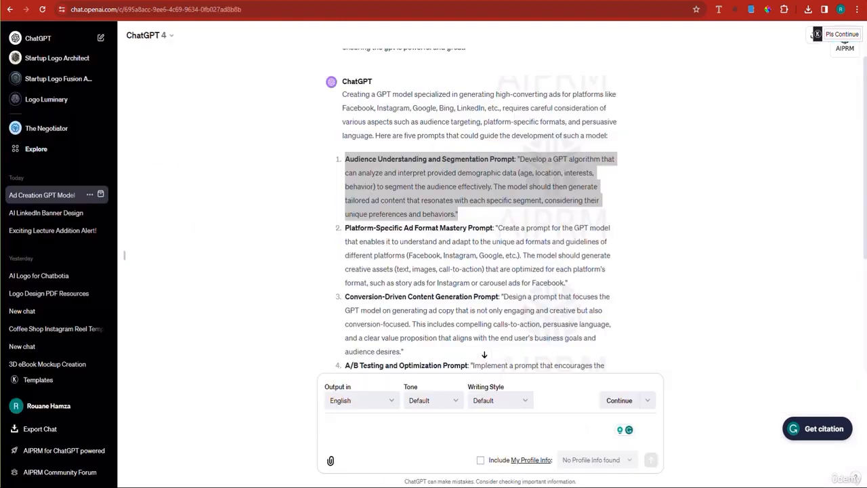
key("ctrl+shift+Tab")
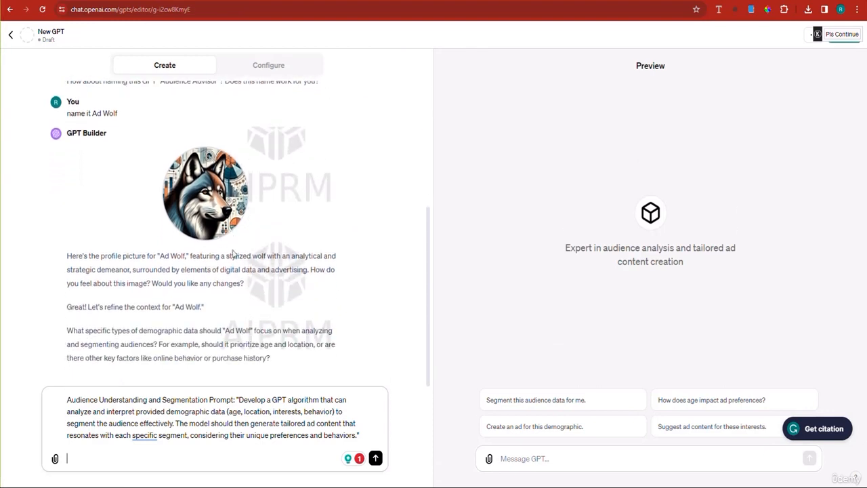
triple_click(103, 399)
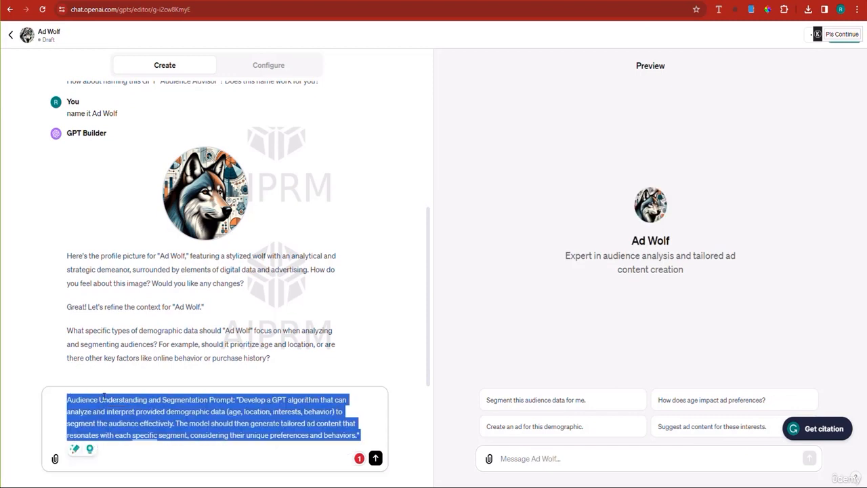
key("BackSpace")
- Send GPT Builder the profile picture request "make sure that you at least make it look like a wolf marketer."
type("make sure tha")
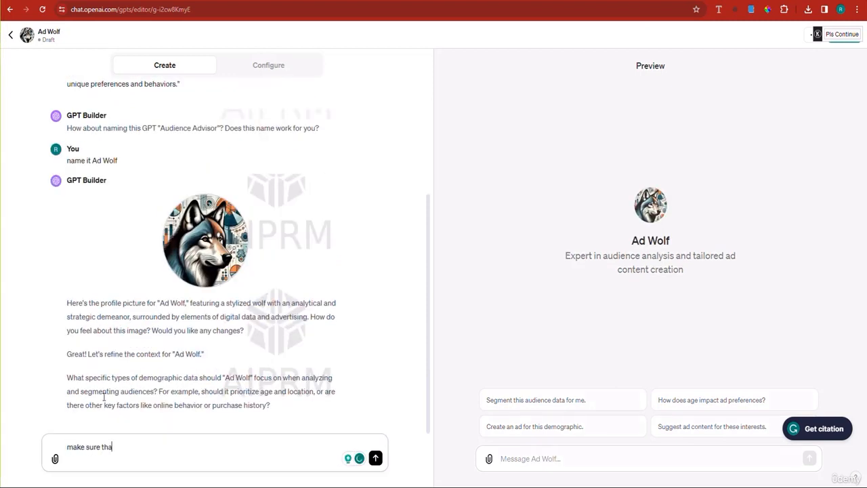
type("t you at le")
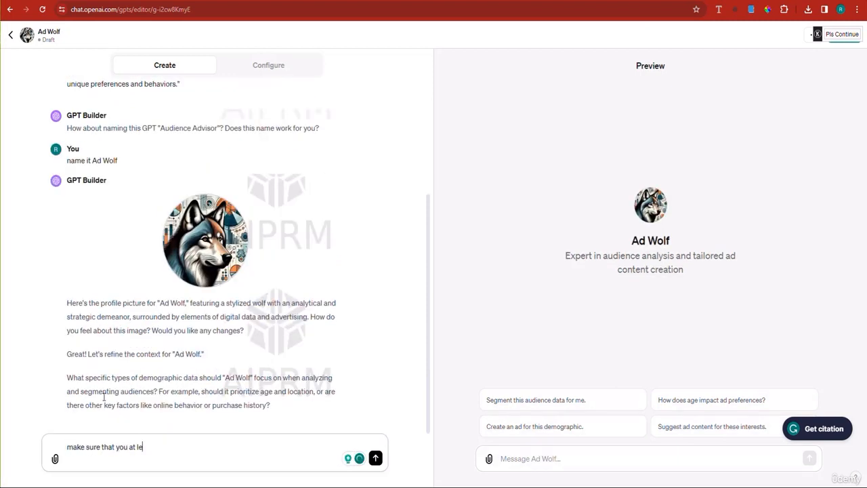
type("ast make it")
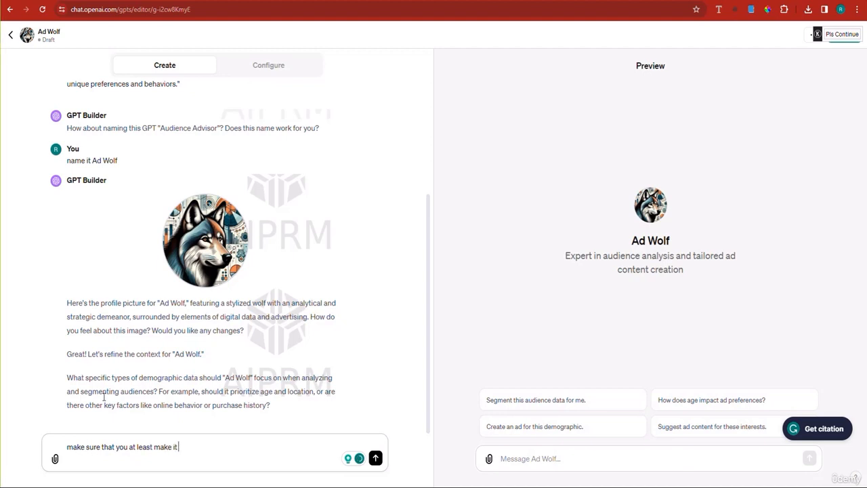
type(" look like a wold m")
type("a")
key("BackSpace")
key("BackSpace")
key("BackSpace")
key("BackSpace")
type("f")
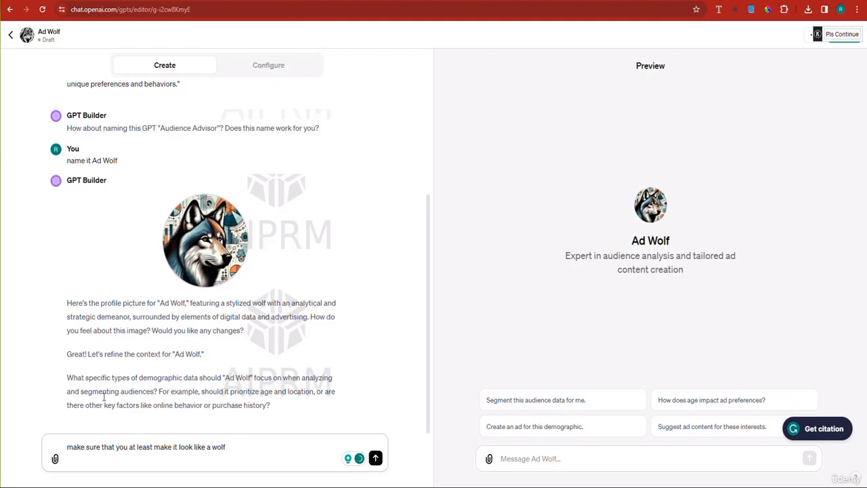
type(" marketer")
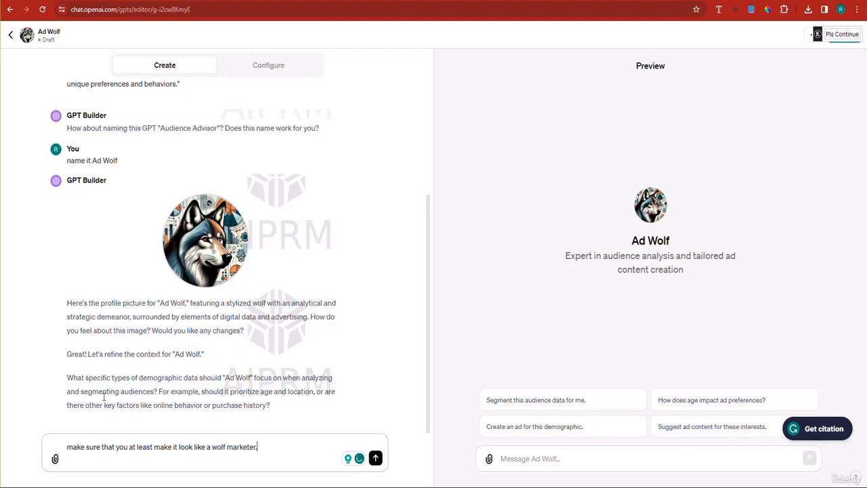
type(".")
key("Return")
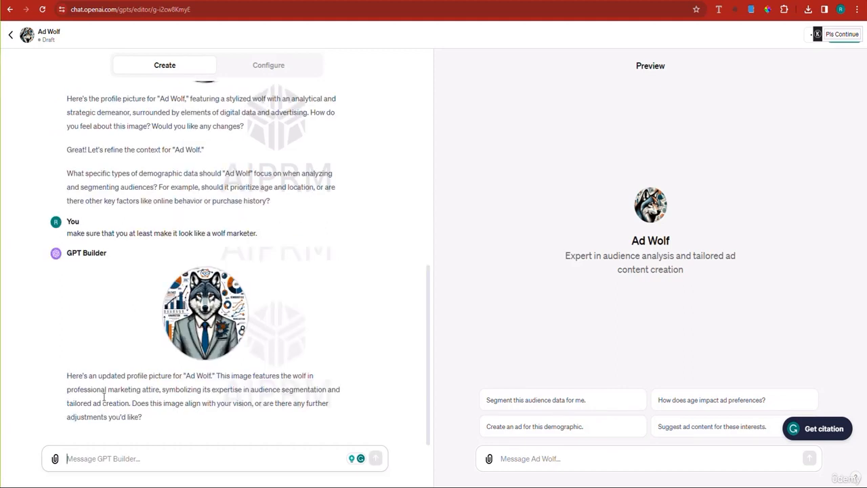
- Approve the picture with "this is good now :" followed by the copied Audience Understanding and Segmentation Prompt, and send the message
type("this is goo")
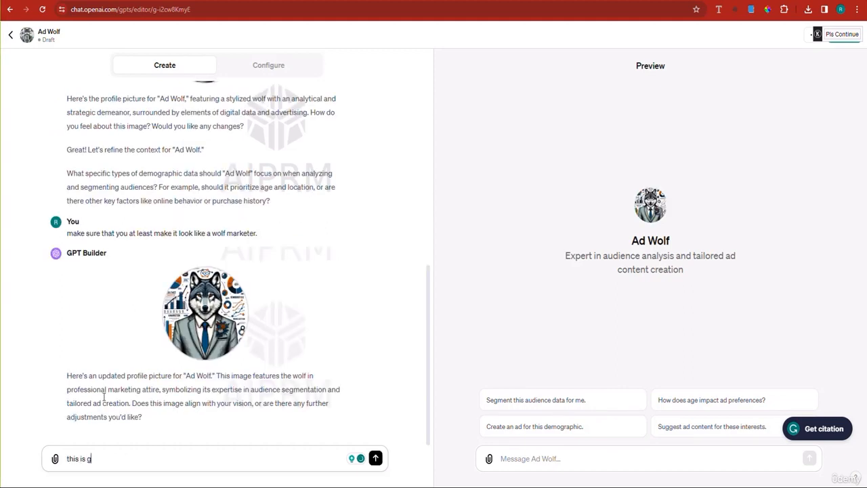
type("d now :")
key("ctrl+v")
key("Return")
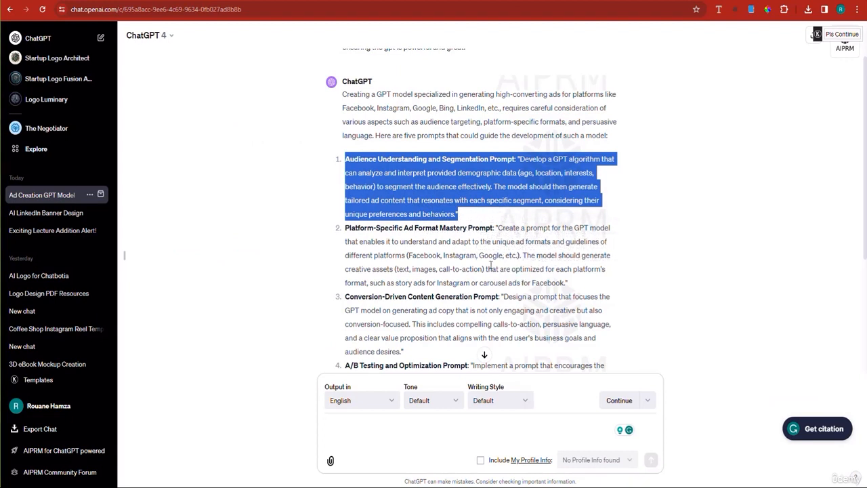
- Copy the full Platform-Specific Ad Format Mastery Prompt from the ChatGPT reply
left_click(343, 235)
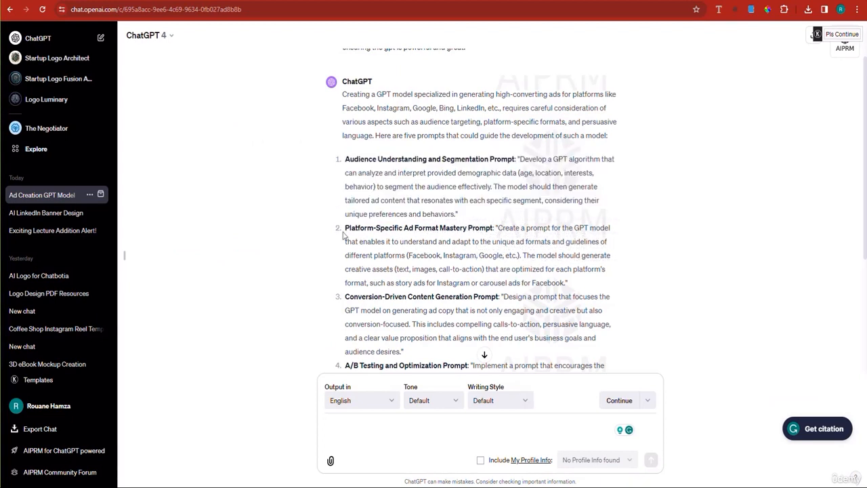
left_click_drag(345, 229, 576, 288)
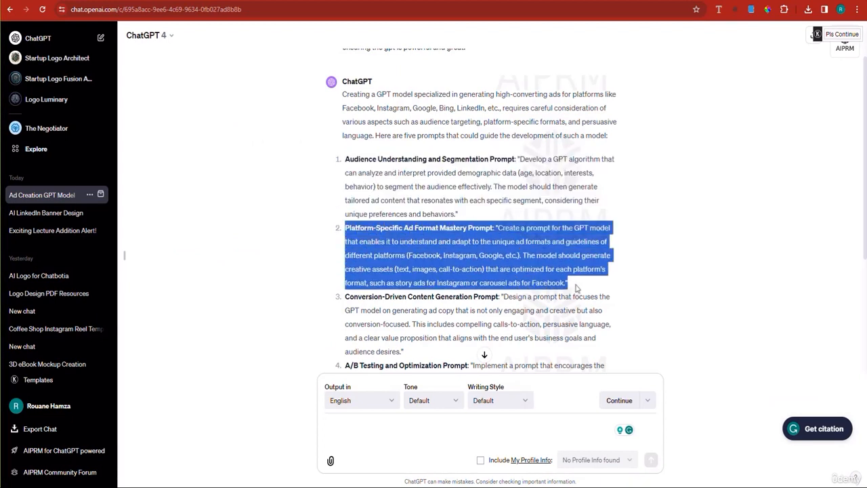
right_click(550, 282)
left_click(566, 293)
left_click(520, 273)
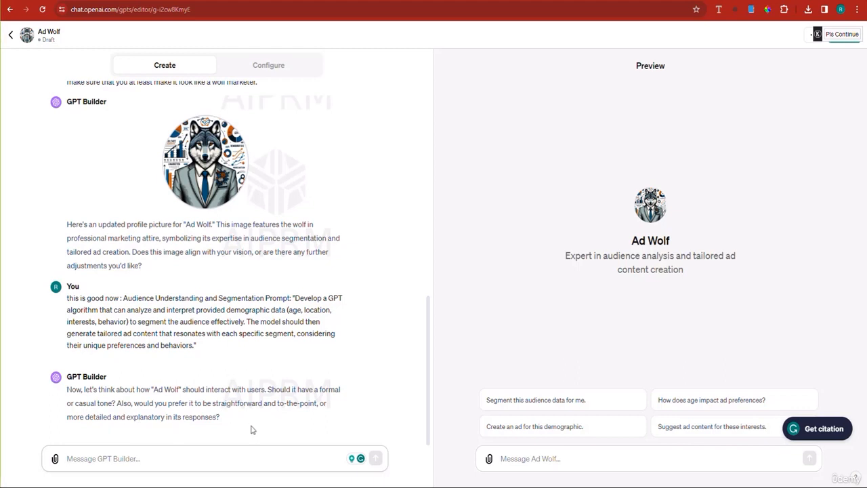
- Answer GPT Builder with "it should have a casual tone, and it should be more detailed." and send the copied Platform-Specific Ad Format Mastery Prompt
left_click(204, 451)
type("it should have a")
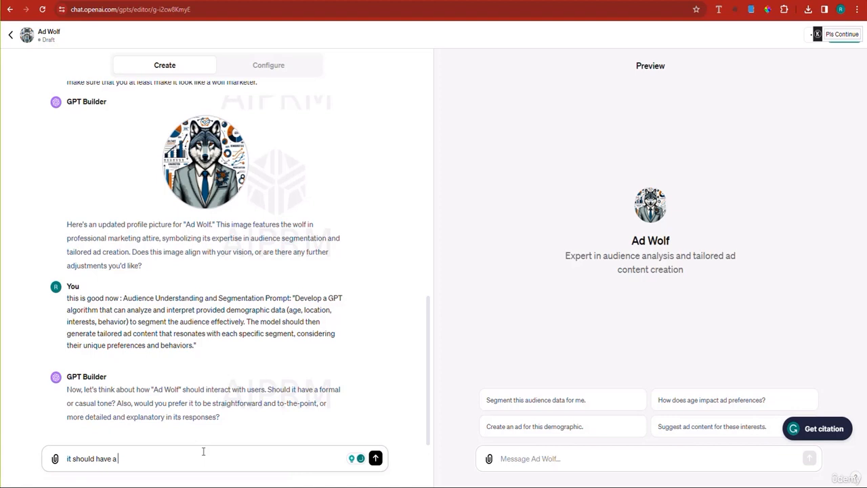
type(" casual tone, and it should be more det")
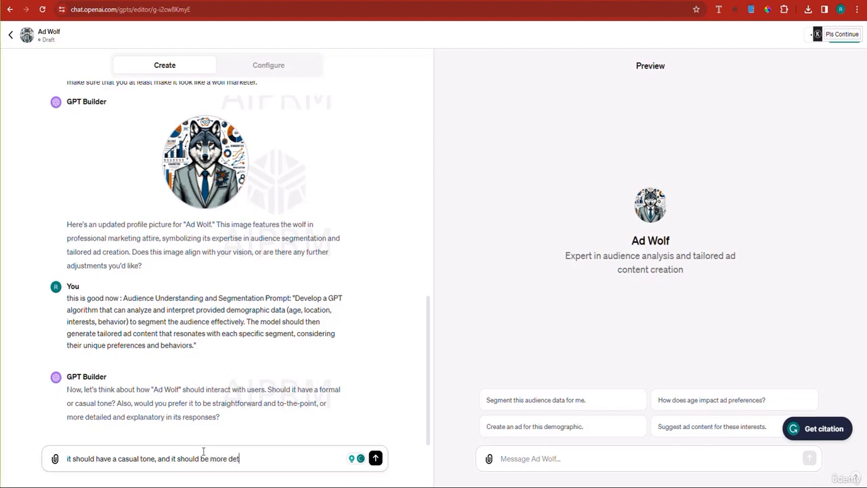
type("ailed.")
key("Return")
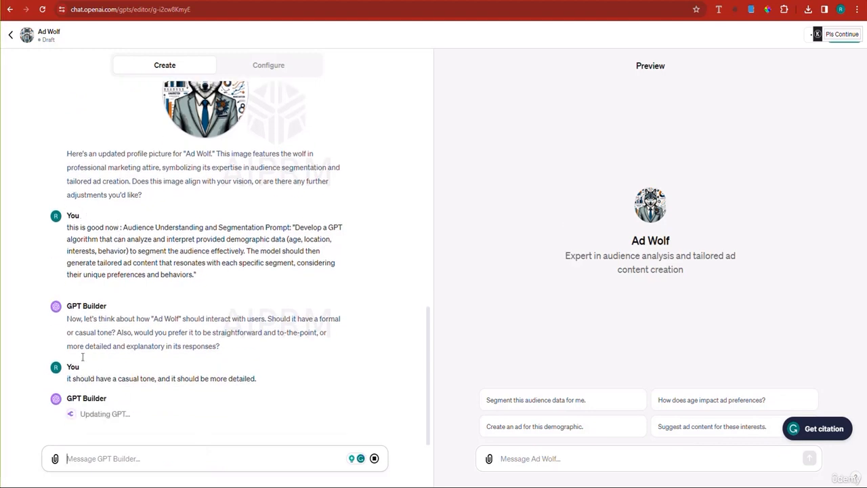
key("ctrl+v")
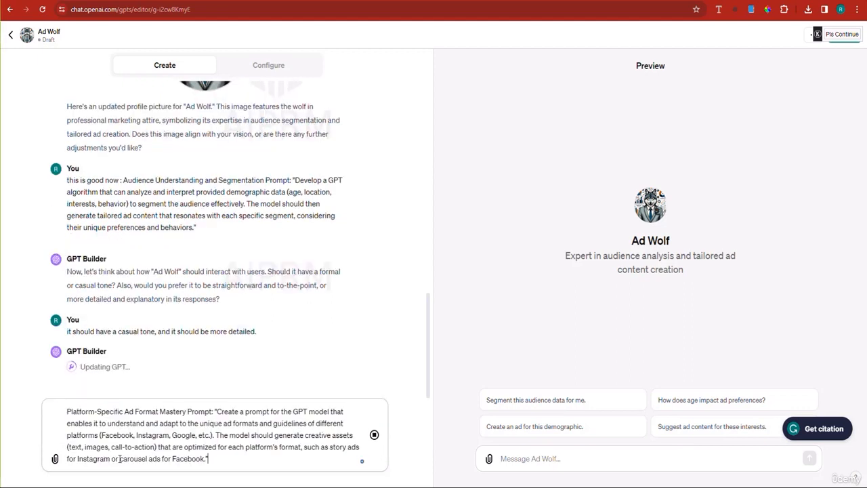
key("Return")
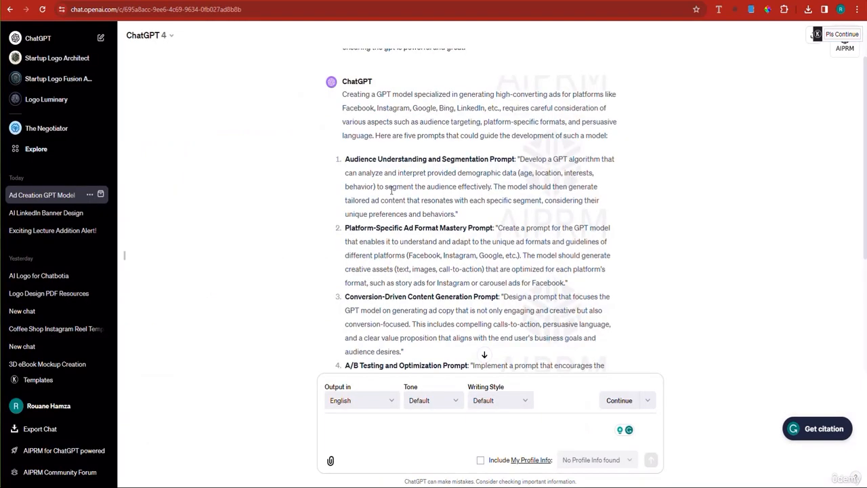
- Copy the Conversion-Driven Content Generation Prompt from the ChatGPT reply into the Ad Wolf builder chat and send it
scroll(344, 213, "down", 2)
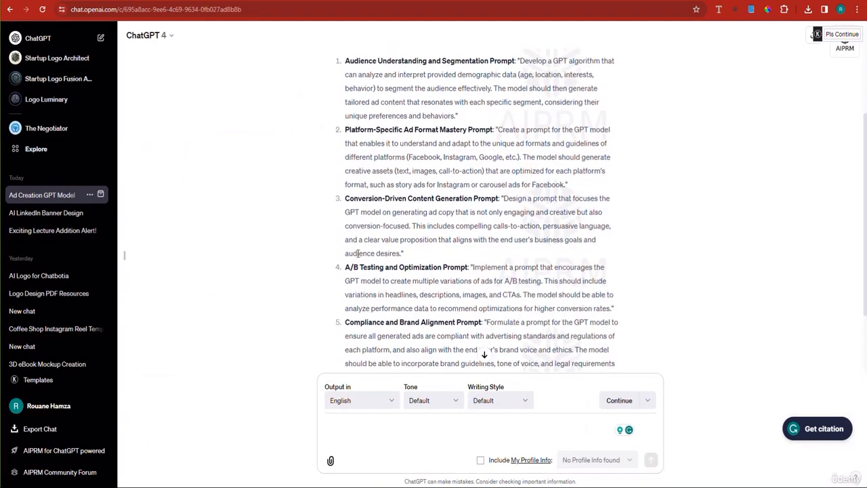
left_click_drag(345, 198, 418, 250)
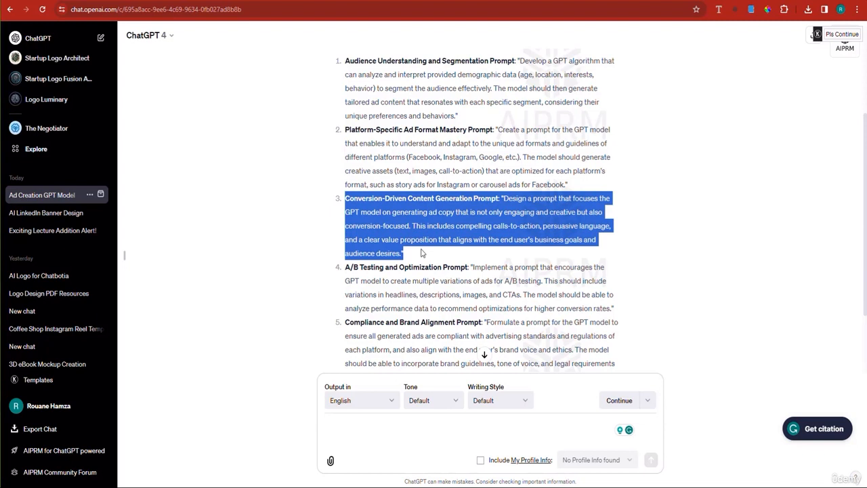
left_click_drag(505, 198, 403, 255)
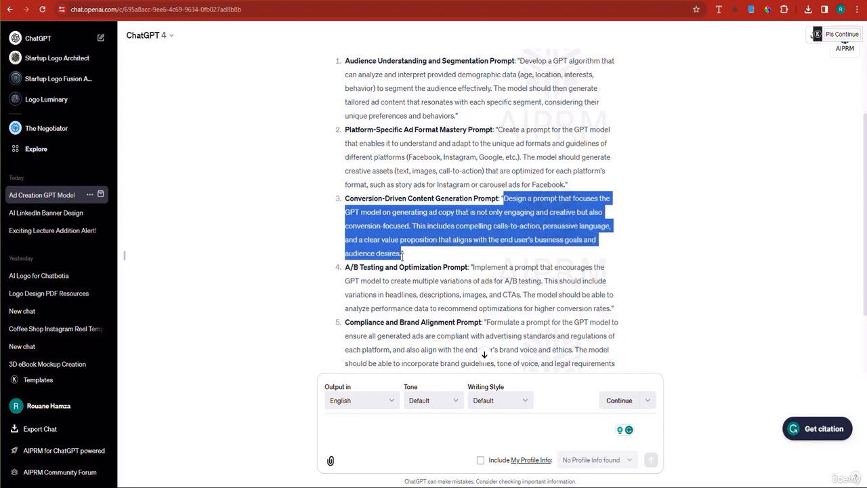
right_click(403, 255)
left_click(410, 264)
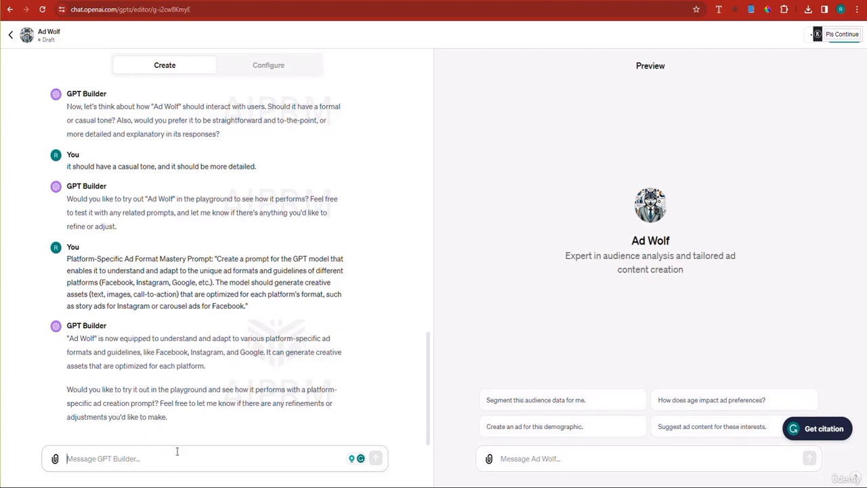
key("ctrl+v")
key("alt+Tab")
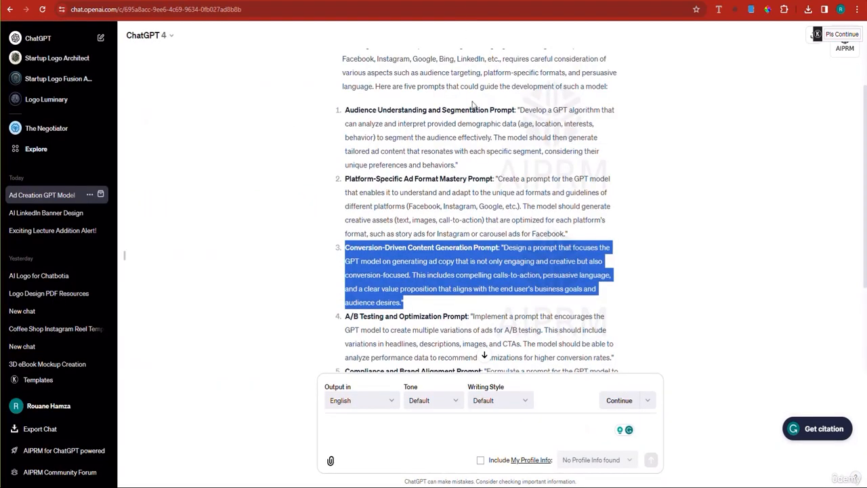
key("alt+Tab")
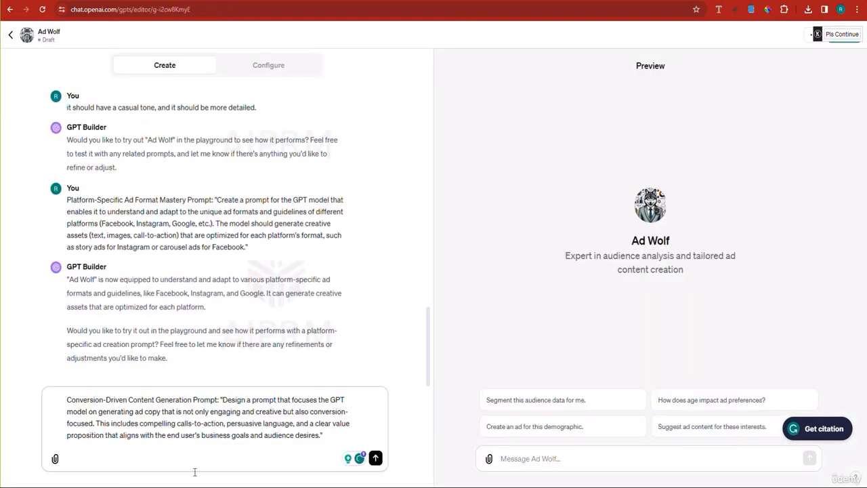
key("BackSpace")
key("Return")
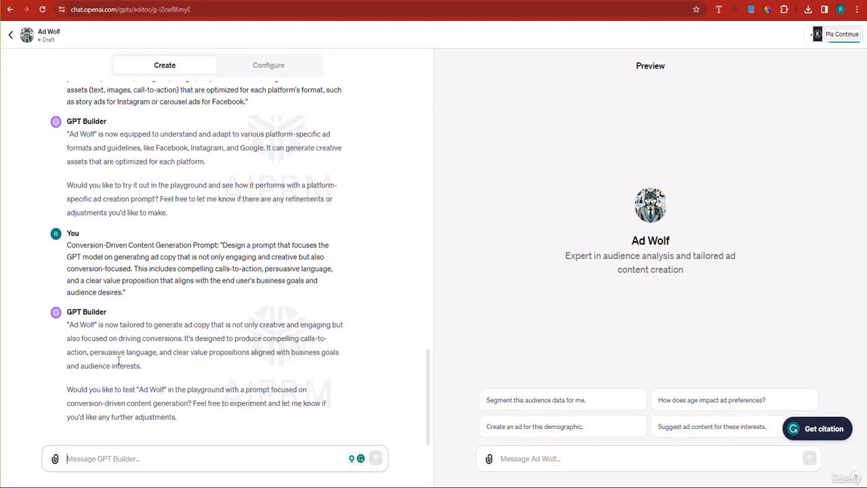
- Copy the A/B Testing and Optimization Prompt from the ChatGPT reply into the Ad Wolf builder chat and send it
left_click(498, 1)
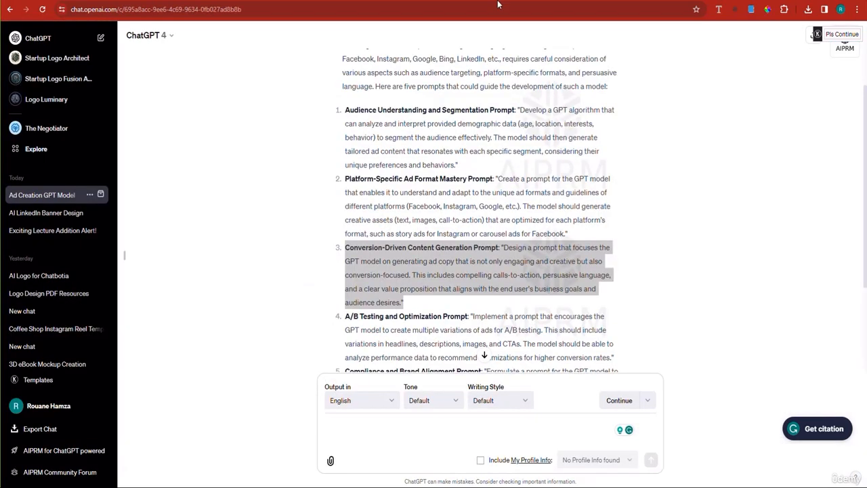
triple_click(419, 329)
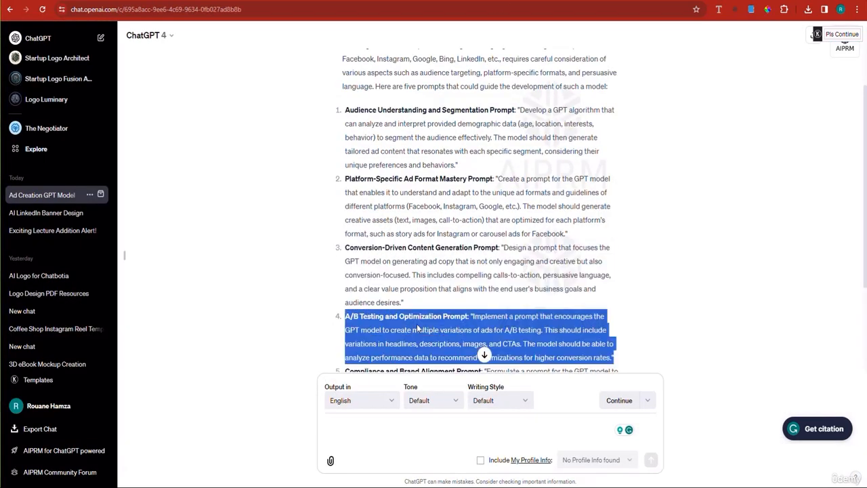
right_click(417, 328)
left_click(439, 338)
left_click(116, 2)
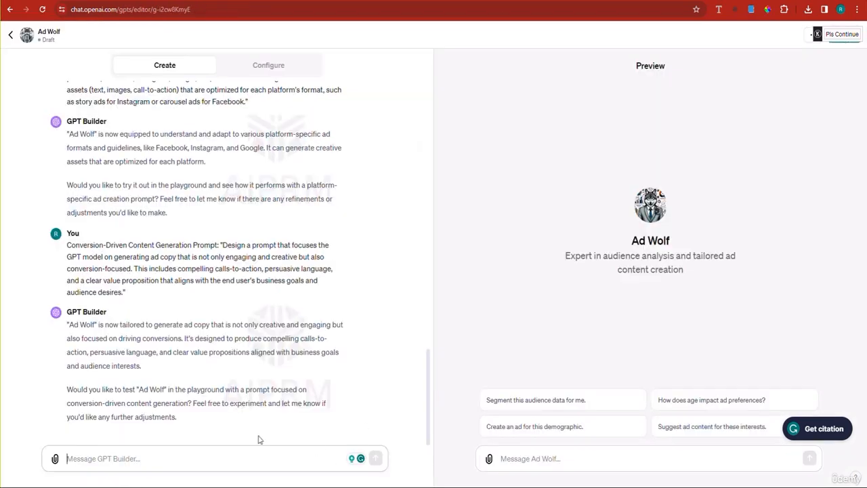
left_click(102, 458)
key("ctrl+v")
key("Return")
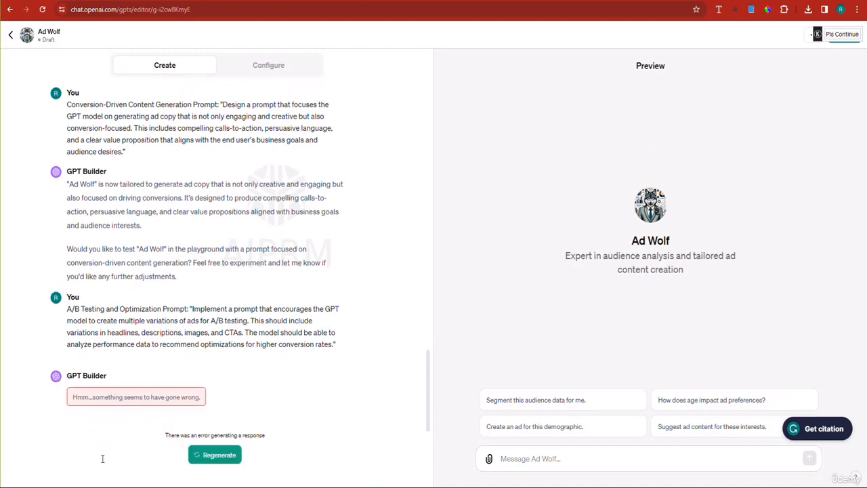
- Try repeatedly to regenerate GPT Builder's response to the A/B Testing and Optimization Prompt
left_click(220, 459)
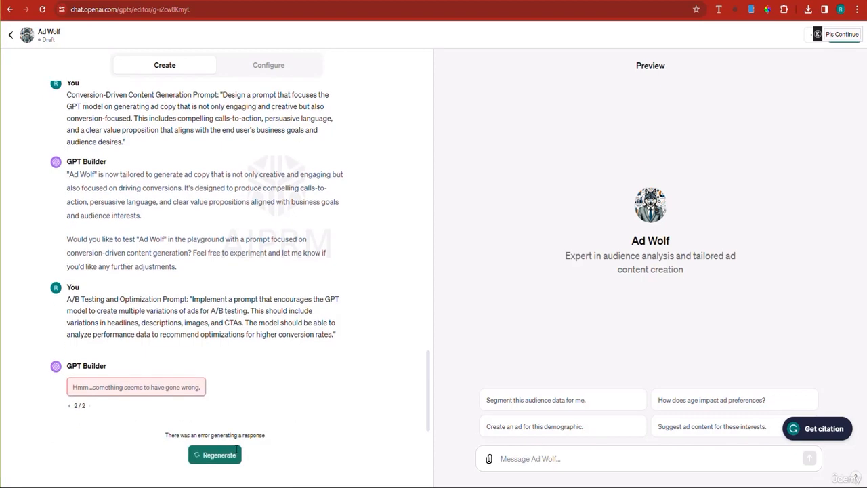
left_click(220, 460)
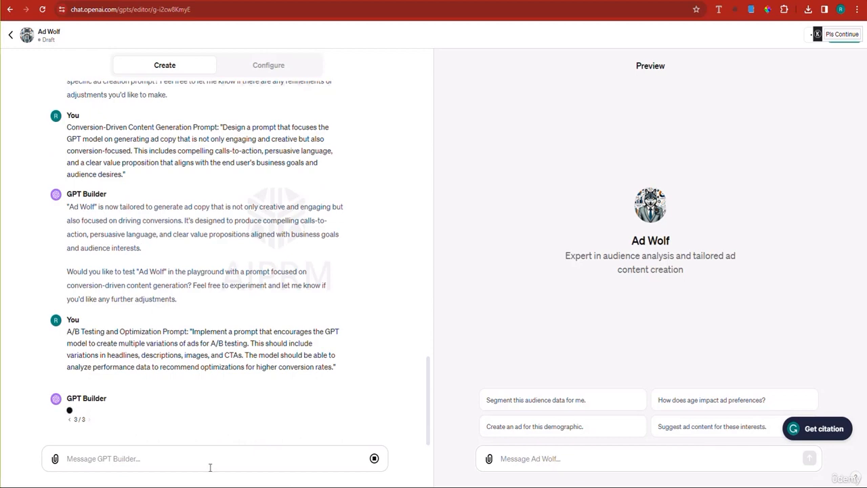
left_click(214, 463)
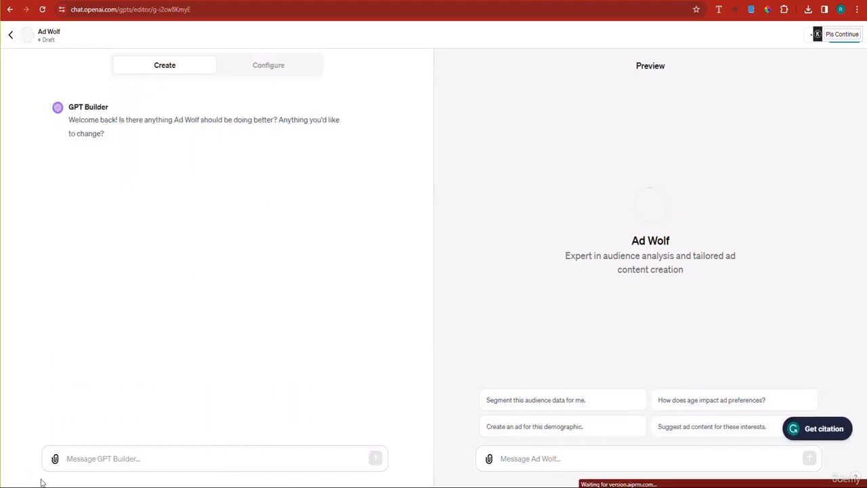
- Paste the copied A/B Testing and Optimization Prompt into the reloaded GPT Builder chat and send it
left_click(94, 458)
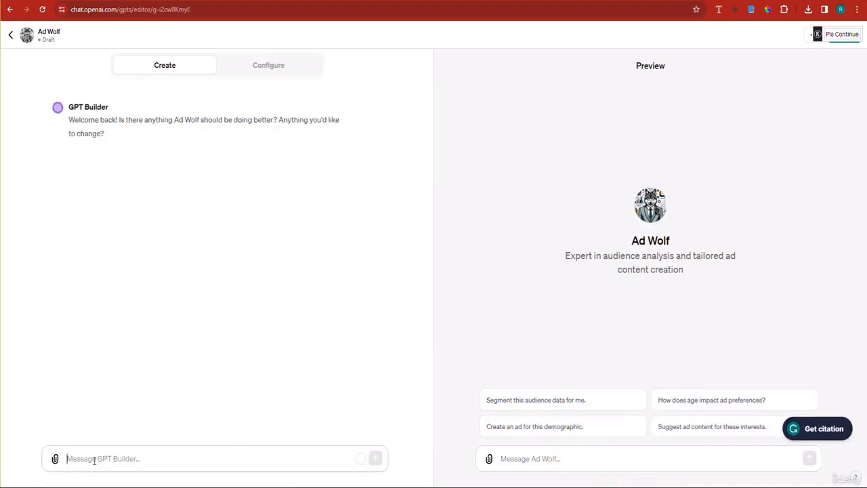
key("ctrl+v")
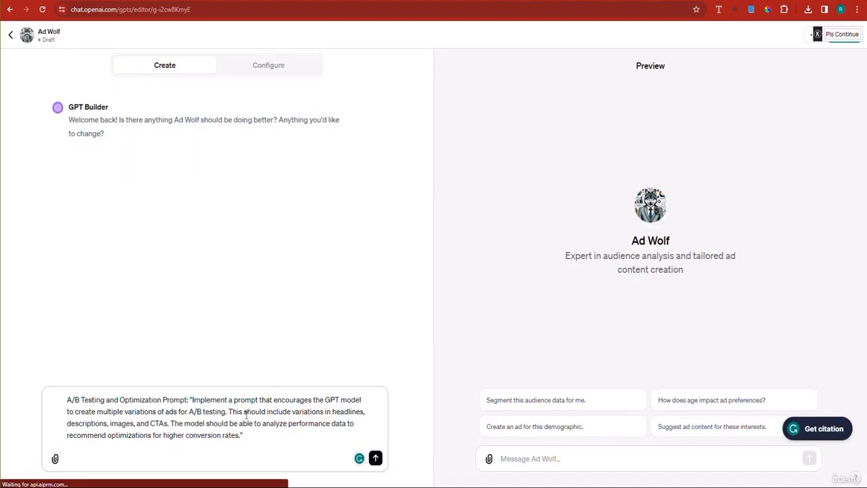
left_click(376, 458)
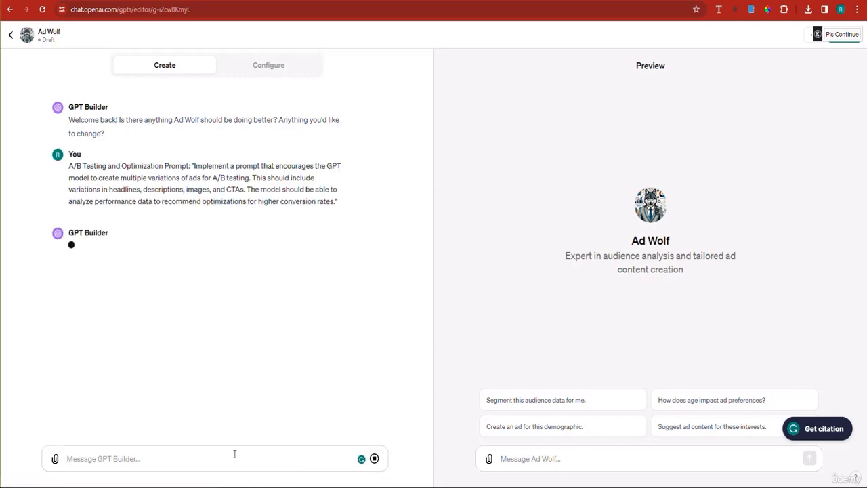
- Copy the Compliance and Brand Alignment Prompt from the ChatGPT reply into the Ad Wolf builder chat and send it
left_click(434, 1)
scroll(390, 245, "down", 3)
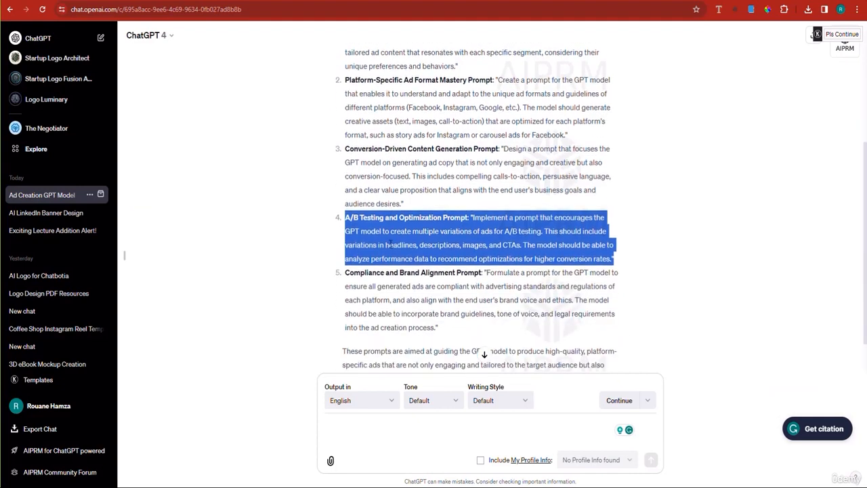
triple_click(386, 242)
right_click(386, 242)
left_click(397, 253)
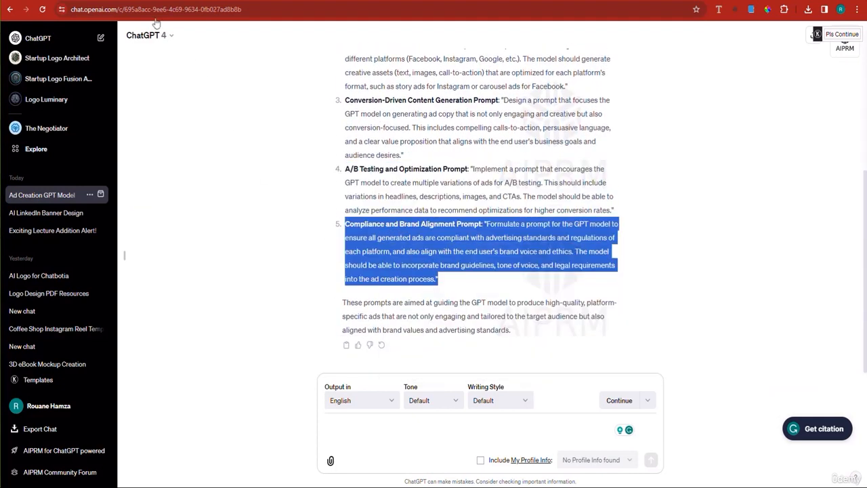
left_click(149, 1)
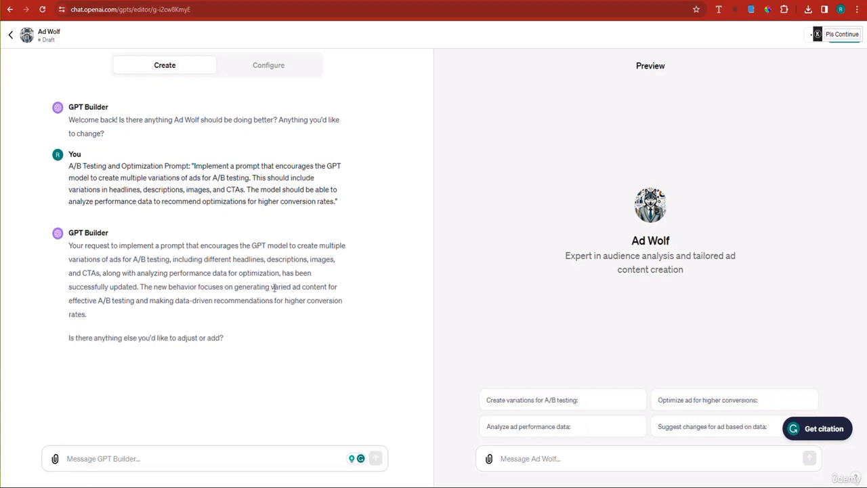
left_click(149, 459)
key("ctrl+v")
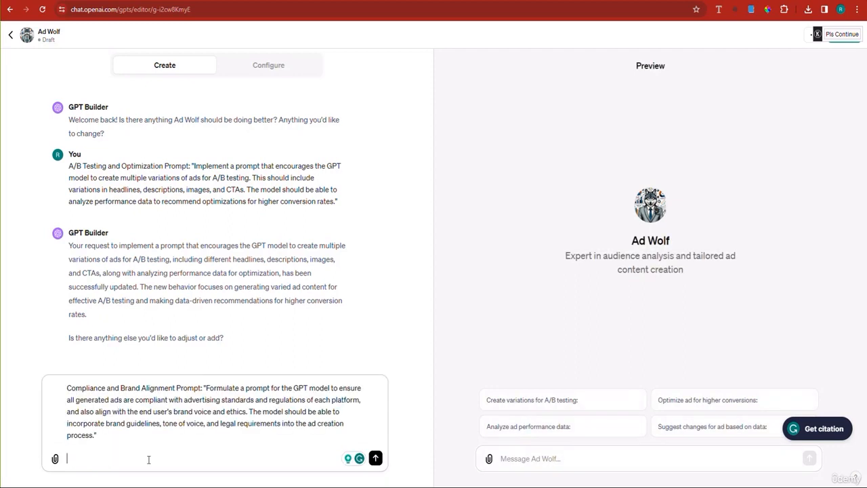
key("Return")
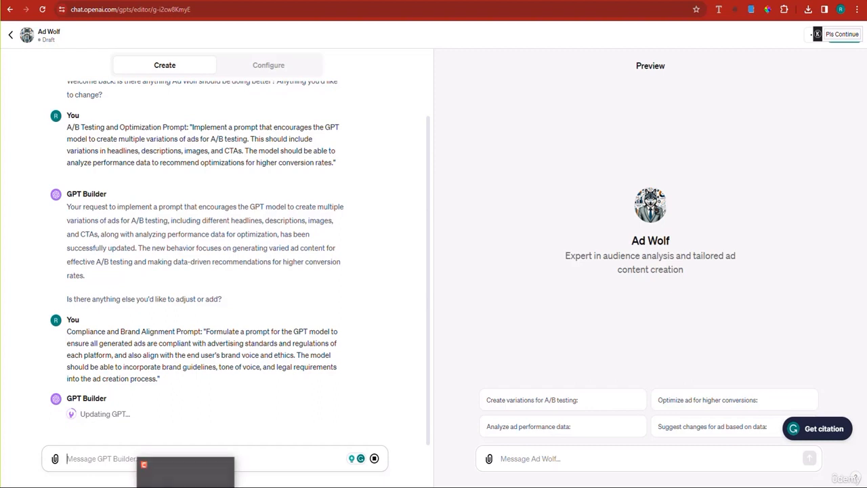
- Publish the Ad Wolf GPT to Everyone and open its chat page
left_click(536, 459)
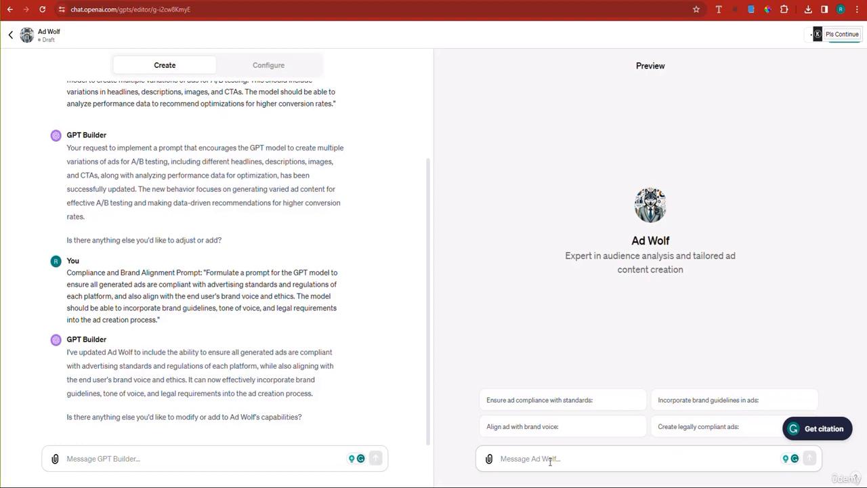
left_click(842, 45)
left_click(790, 103)
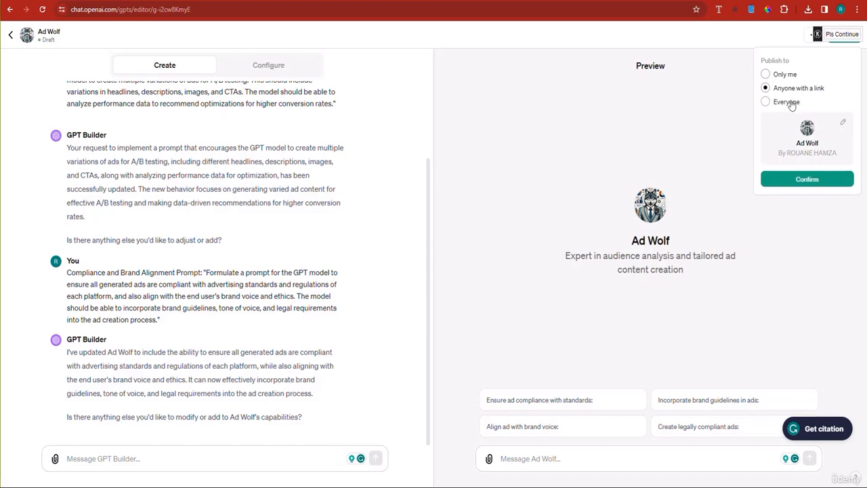
left_click(803, 183)
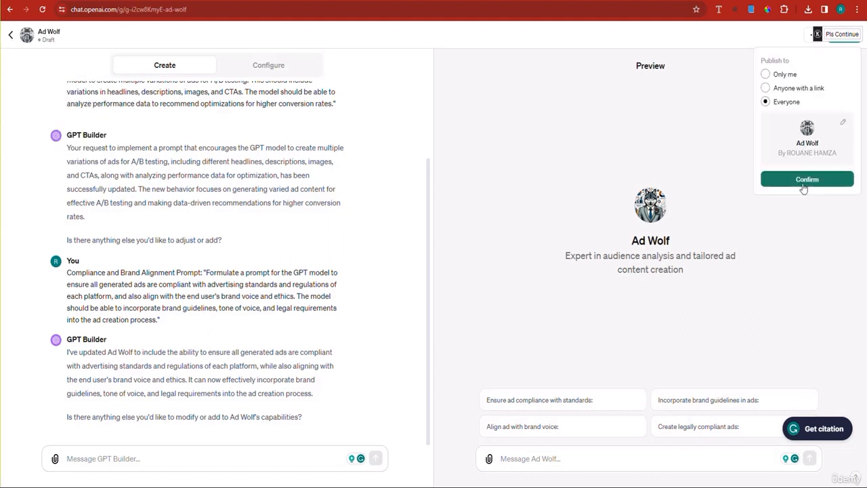
left_click(805, 179)
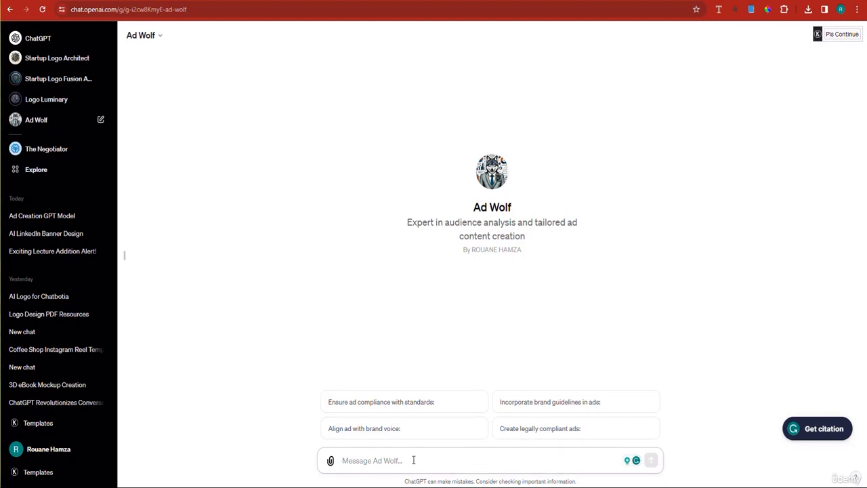
- Begin a message to Ad Wolf with "i AM A DIGITAL MARKETER, i own an agency, and we have a team of 5,"
type("i")
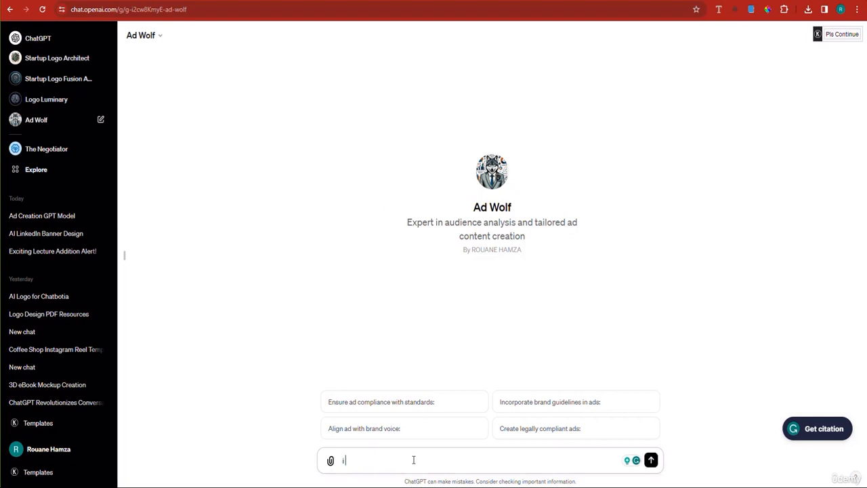
type(" AM A DIGITAL MA")
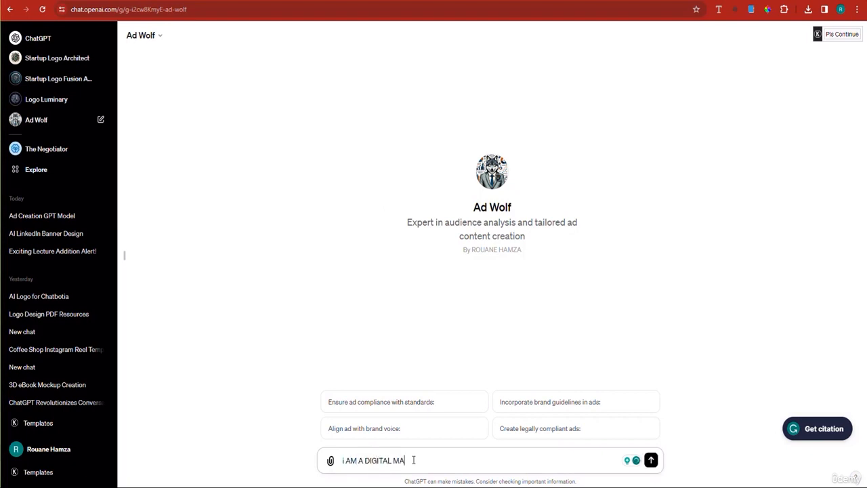
type("RKETER, i")
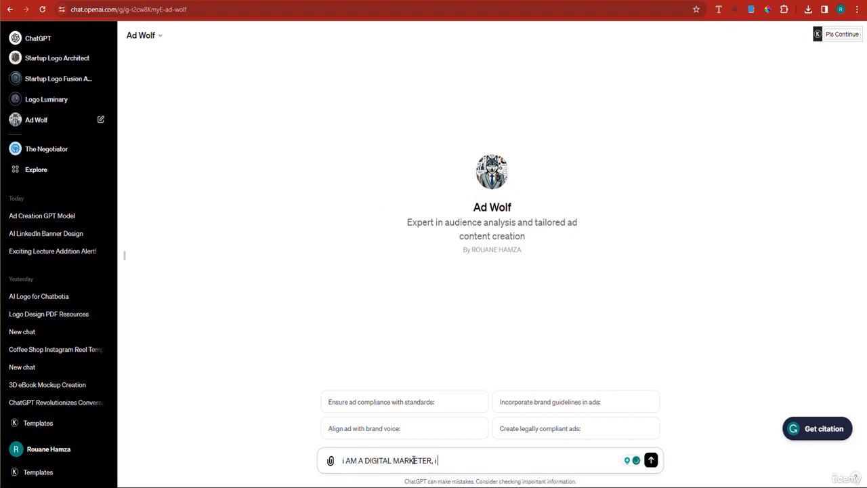
type(" own an agf")
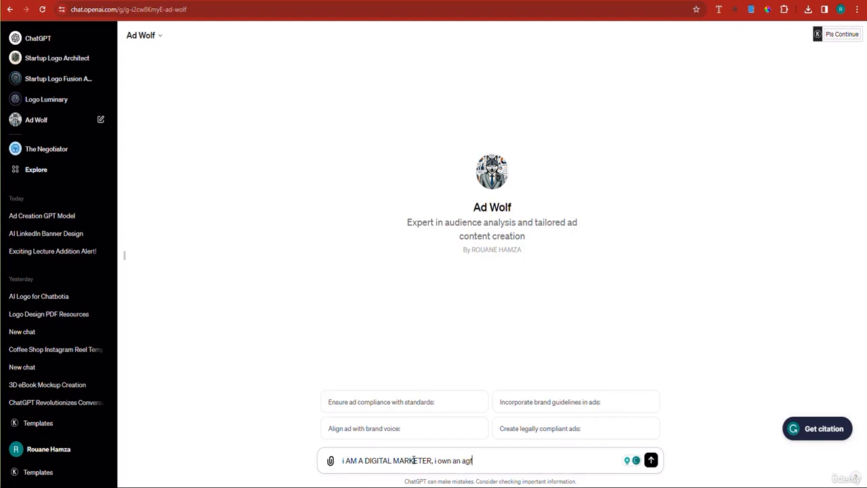
type("ey, and we ha")
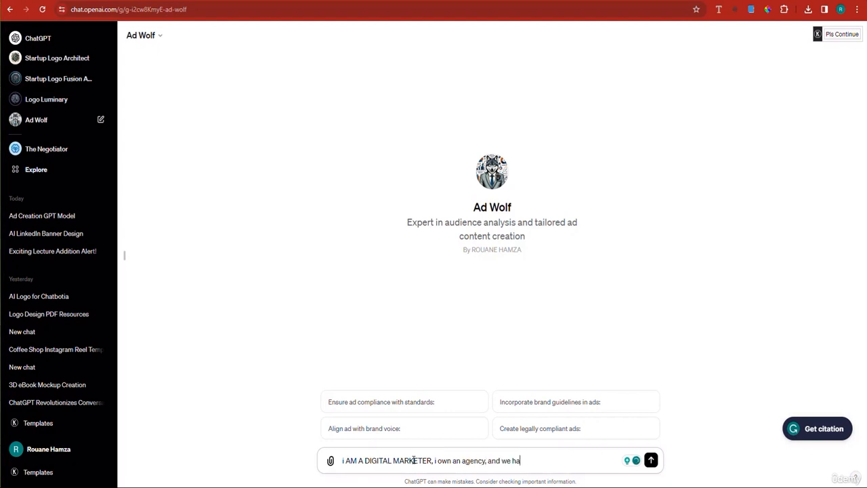
type("ve a team of")
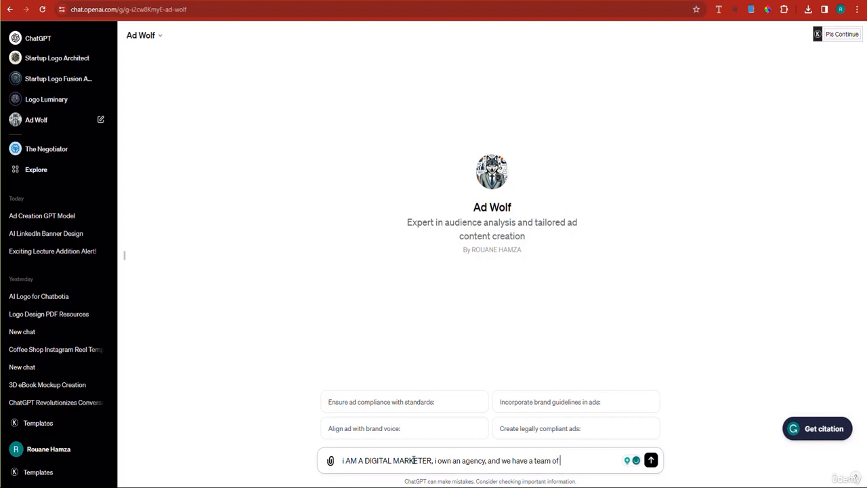
type(" 5, ")
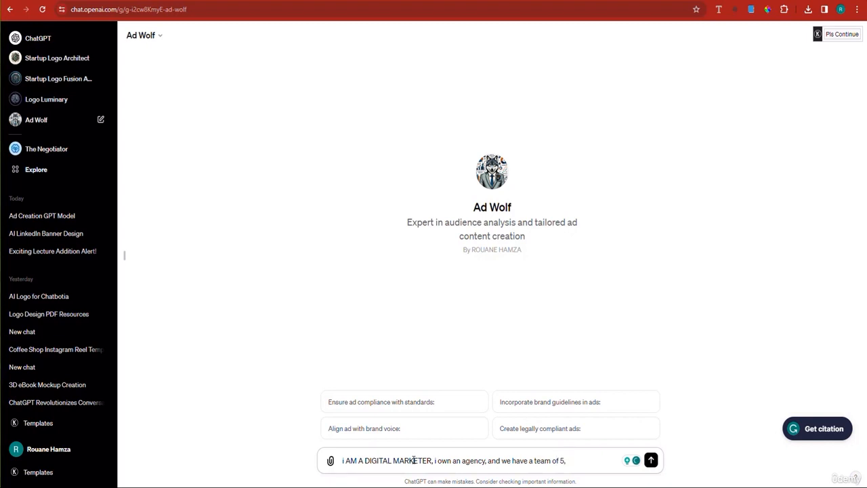
- Continue the message with "and we specialize in social media marketing with ai, recently we have launched a new hot service that helps"
type("and we specialize ")
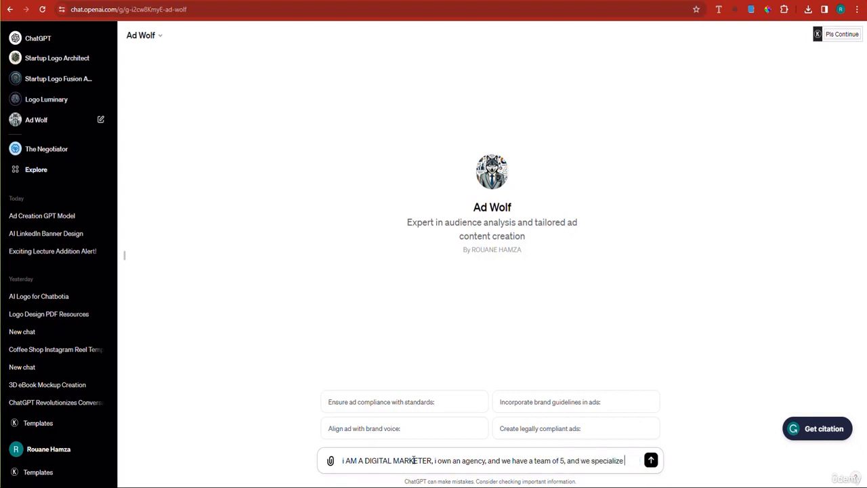
type("in social")
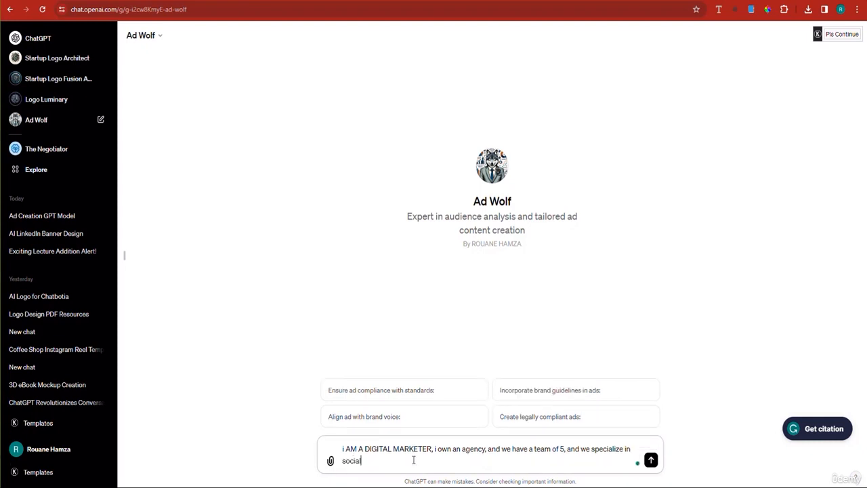
type(" emoia mar")
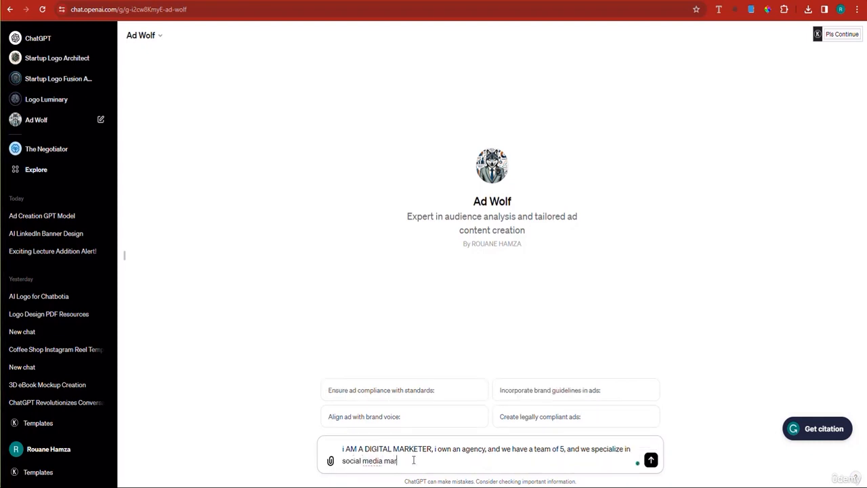
type("keting with ain, recently we")
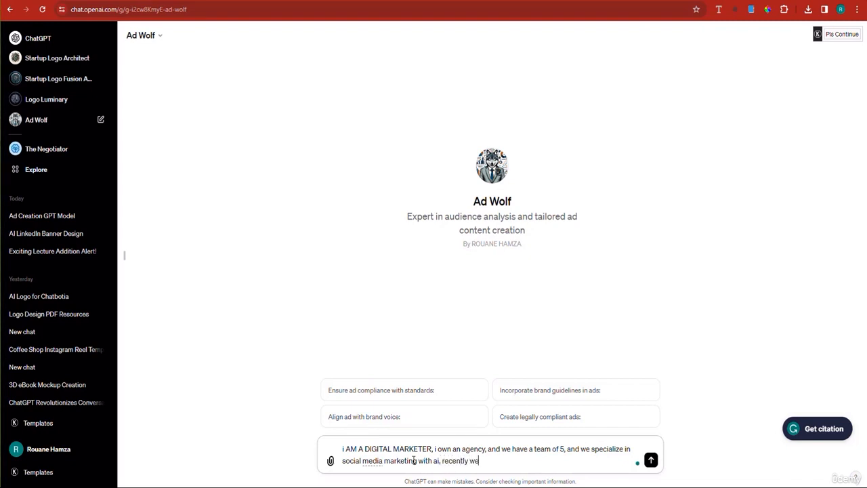
type(" have lauc")
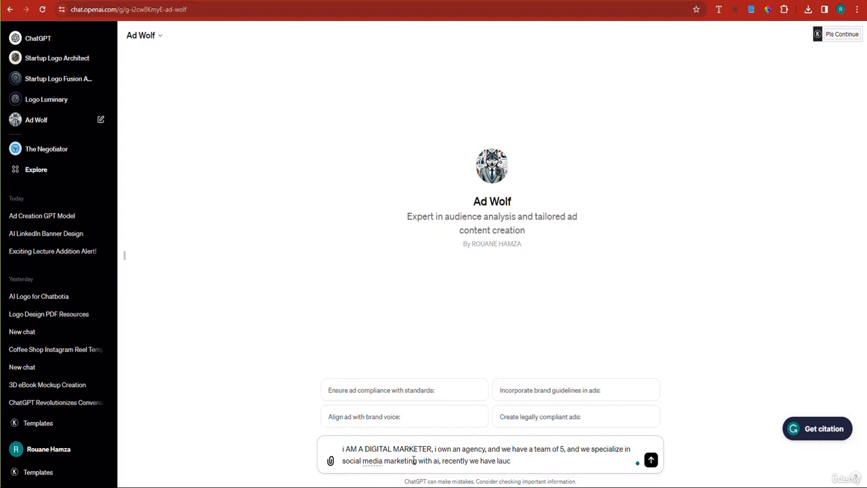
key("BackSpace")
type("nched a")
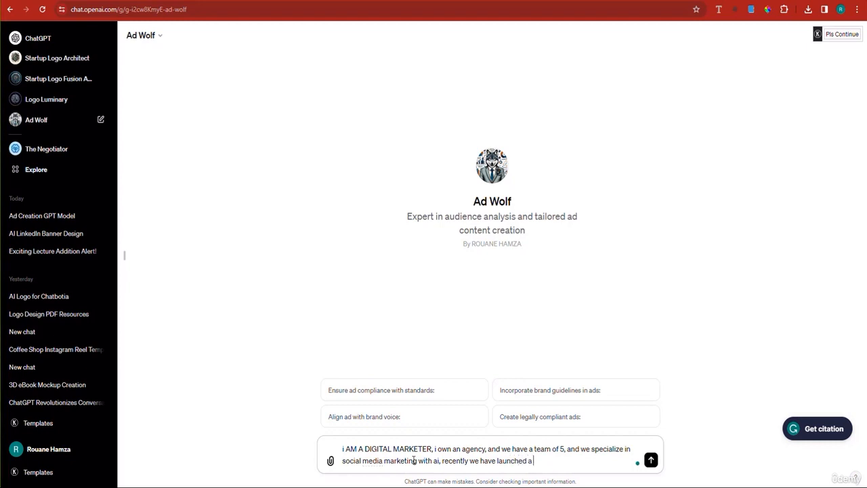
type(" new hot service")
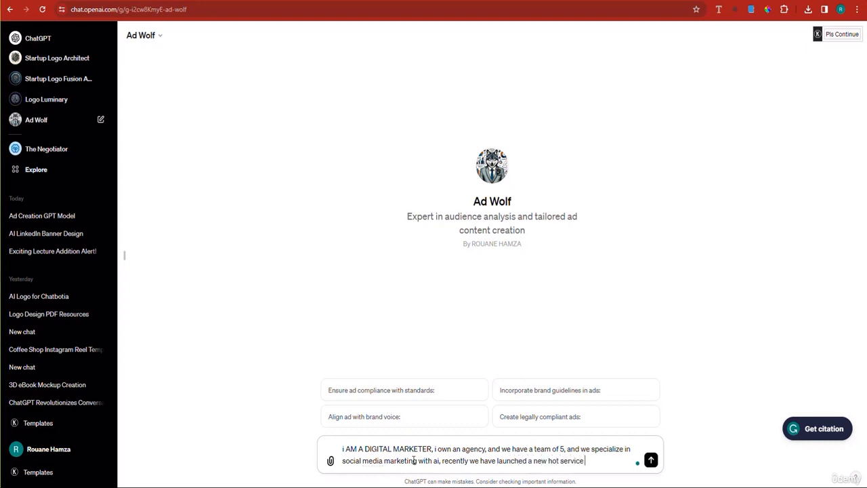
type(" that helps in")
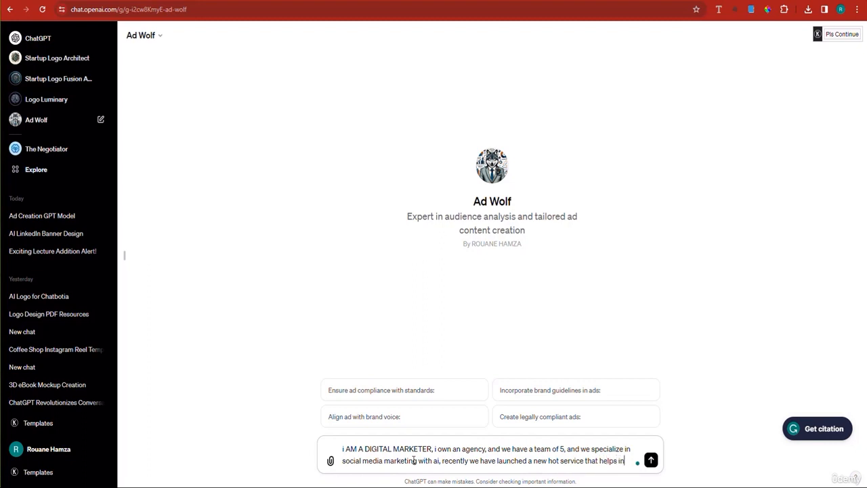
- Continue the message with "influencers, especially people that have an online course to sell or"
type("fluencers, expe")
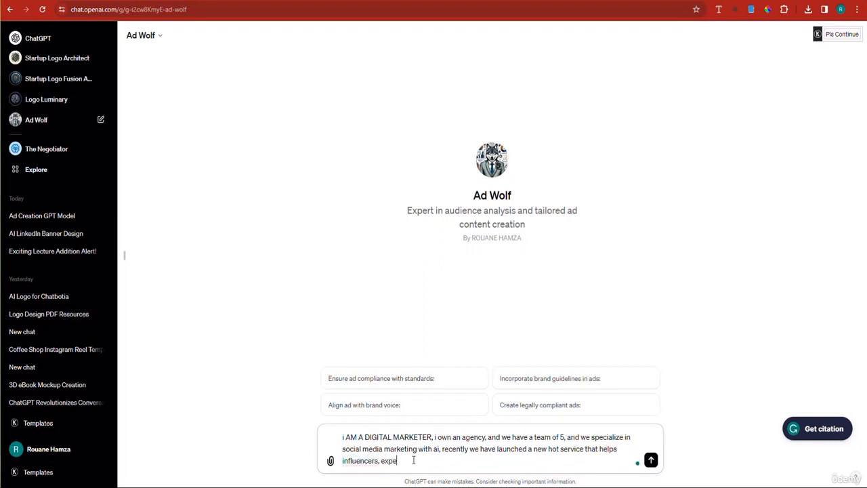
key("BackSpace")
key("BackSpace")
key("BackSpace")
type("seciall")
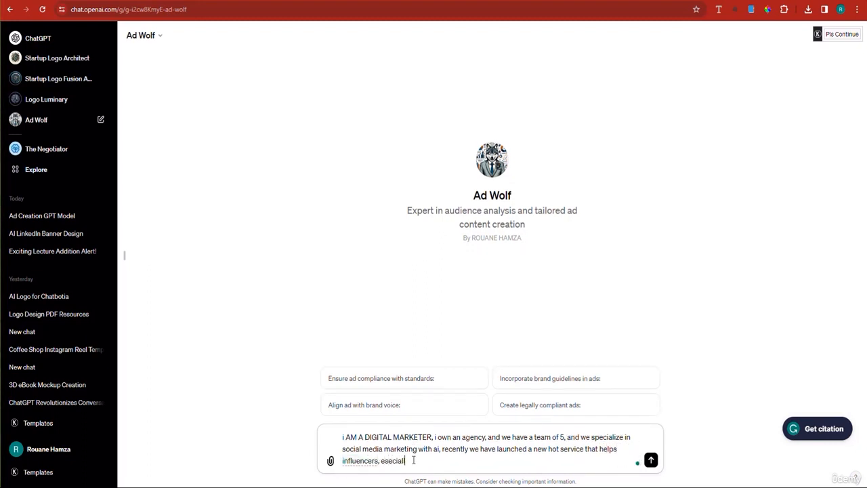
key("BackSpace")
key("BackSpace")
key("BackSpace")
key("BackSpace")
key("BackSpace")
key("BackSpace")
type("pecially peo")
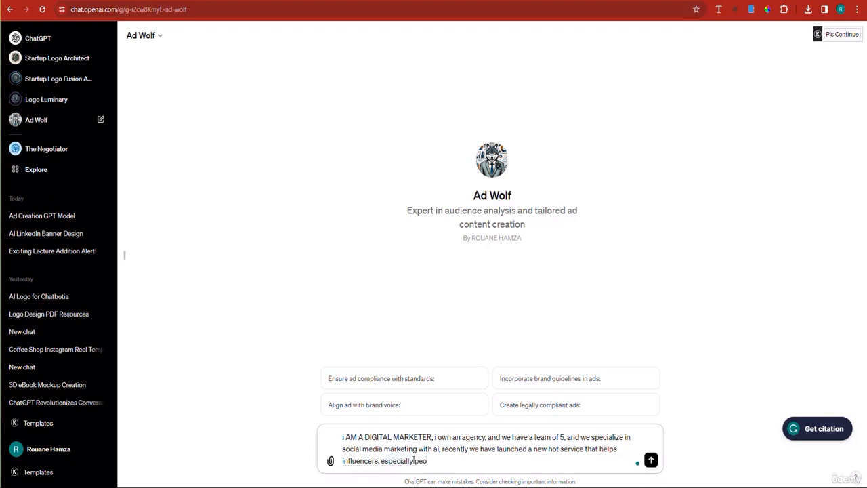
type("ple that have ")
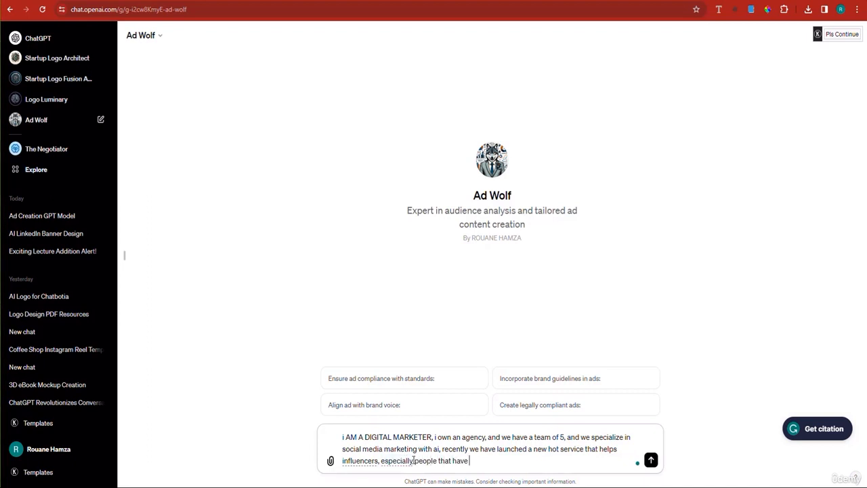
type("an online co")
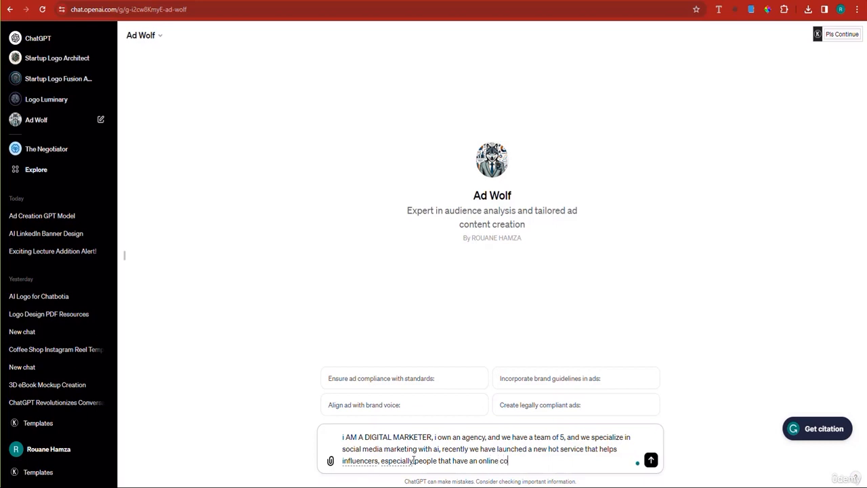
type("urse to sell or")
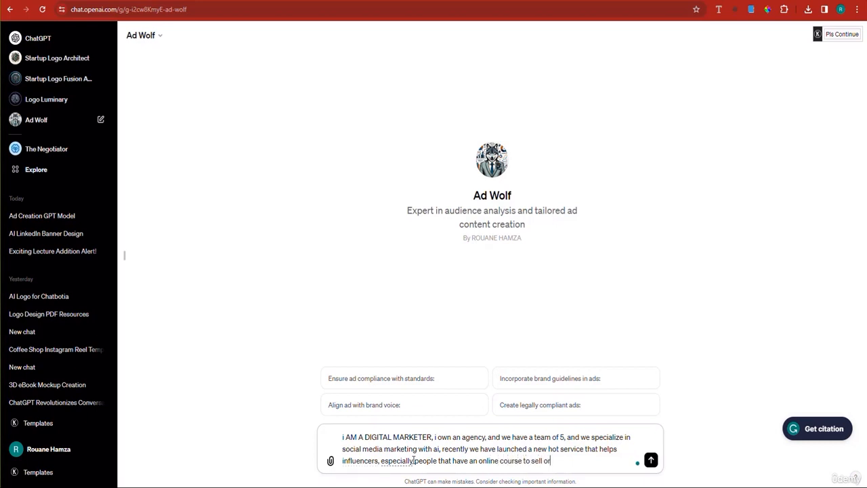
- Extend the message with "a program, and we use AI to create next gen ai ads for them to 10"
type(" a program,and we use ")
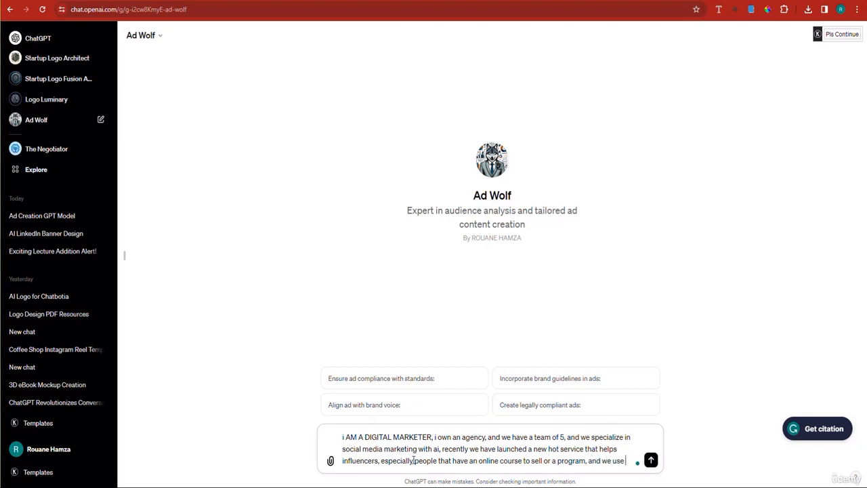
type("AI to create")
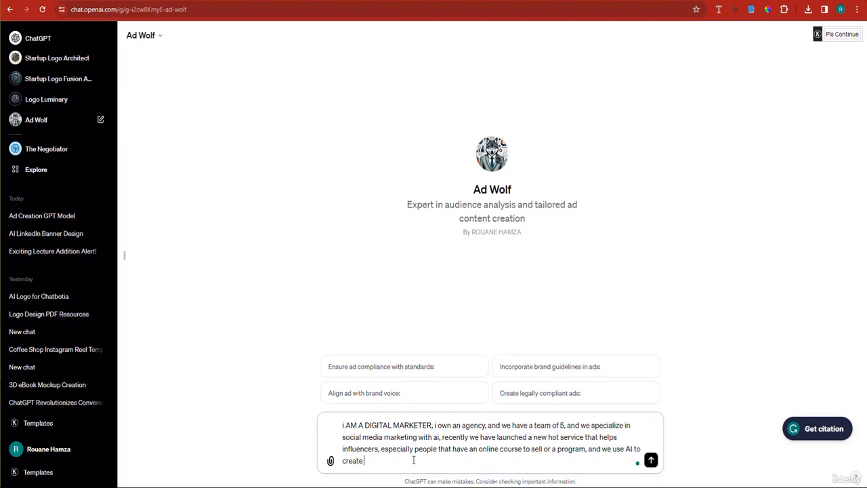
type(" next gen a")
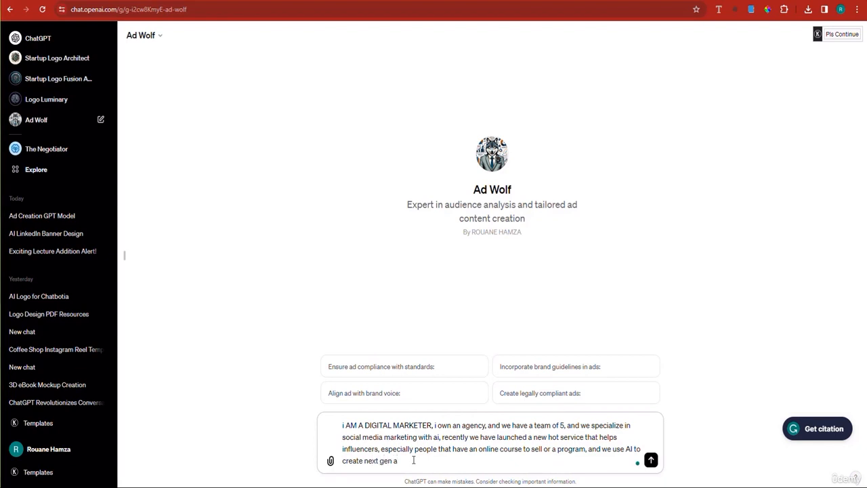
type("i ads for them ")
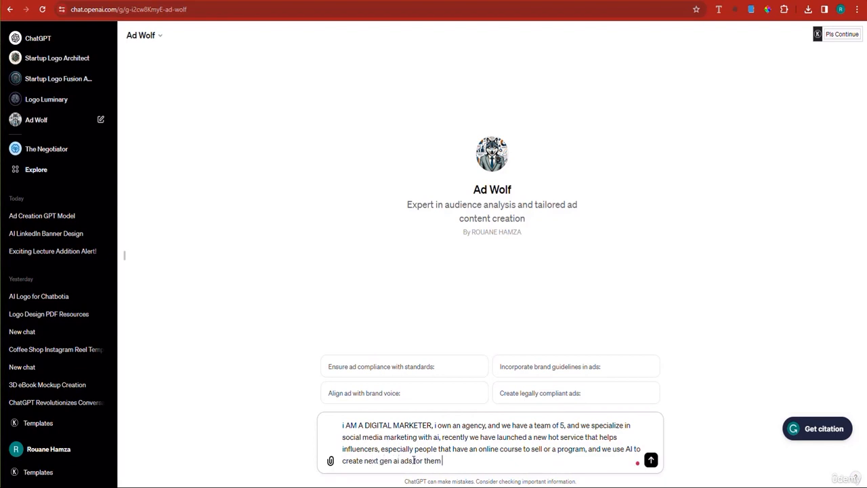
type("to t")
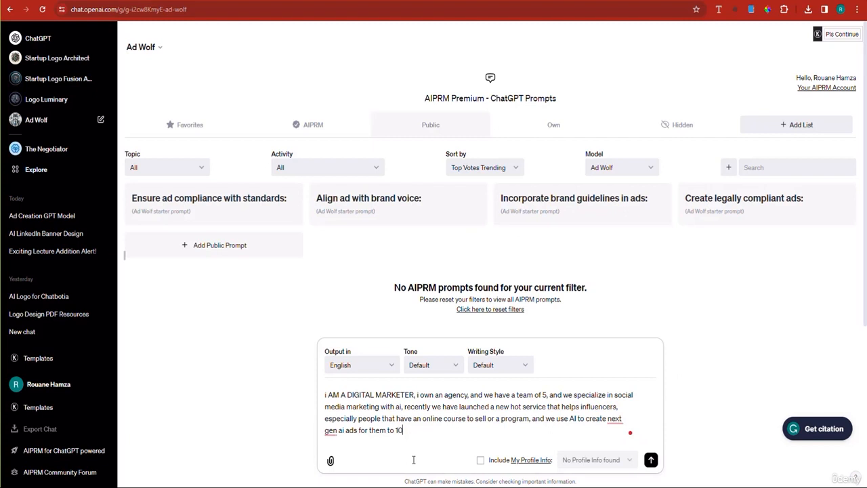
- Add "their CTR and lower their ad spend considerably on youtube," to the message
type("0 their CTR and low")
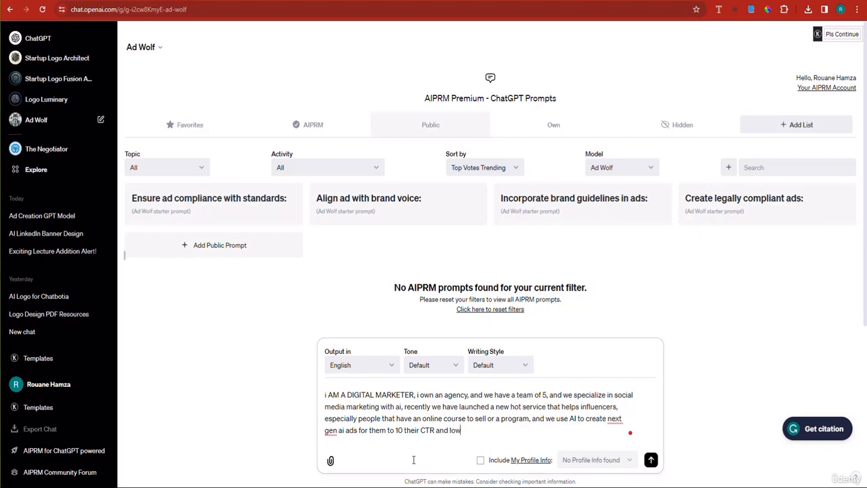
type("er their ad spen")
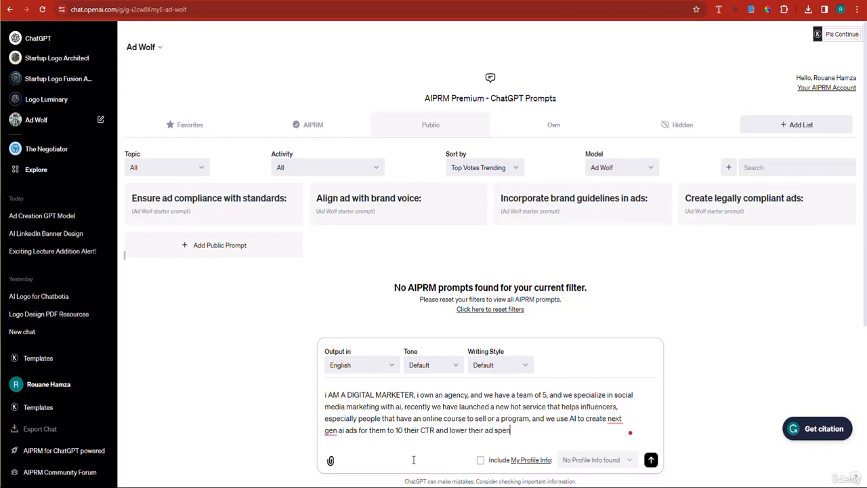
type("d consi")
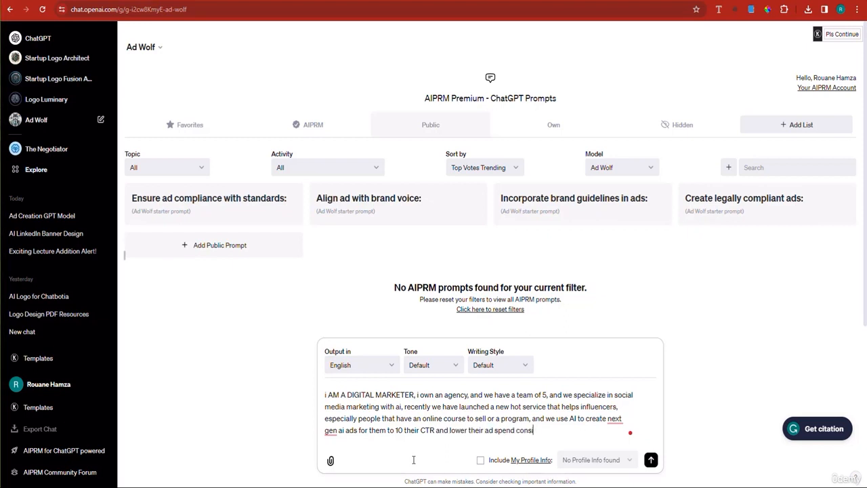
type("derably on")
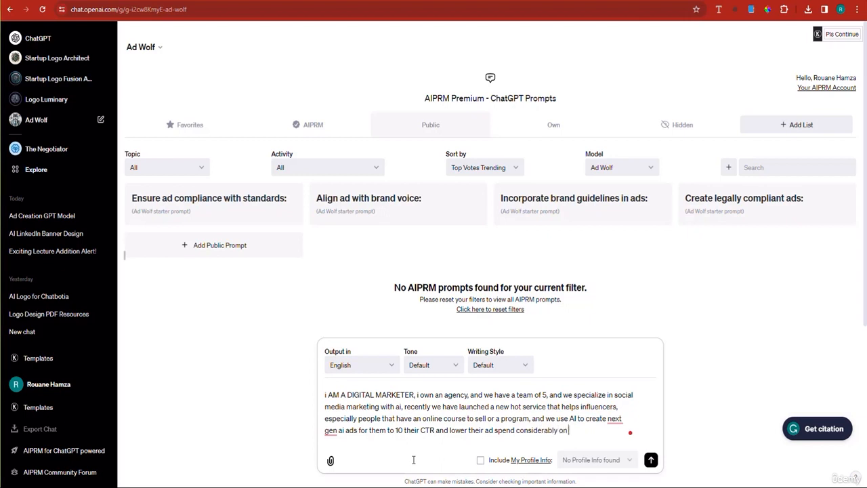
type(" youtube, I w")
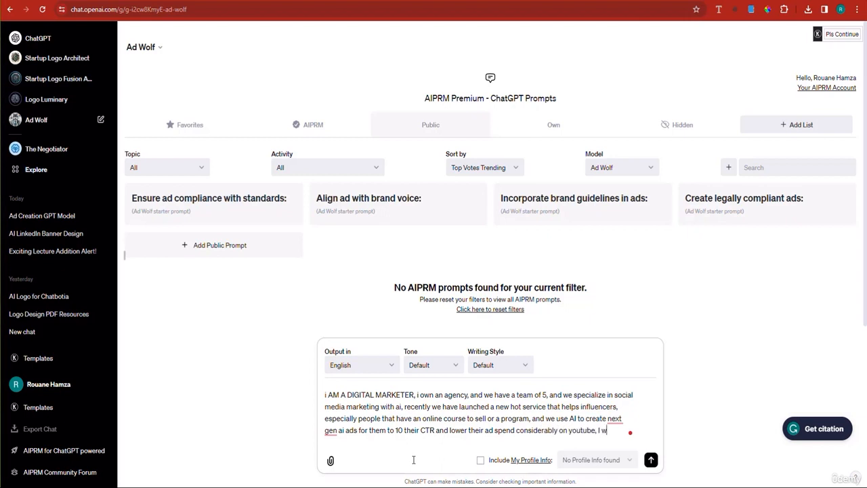
- Finish the message with "I want you to create the facebook ad copy for this, and suggest an A/B test." and send it
type("ant you to d")
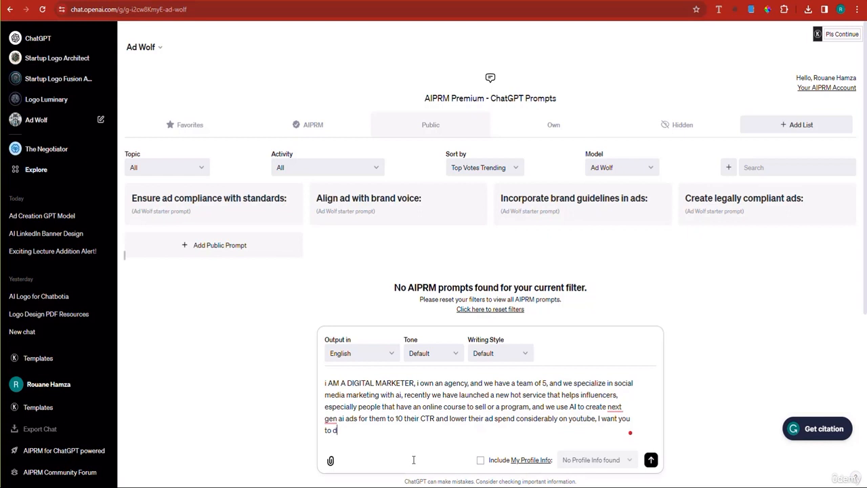
type("reate the")
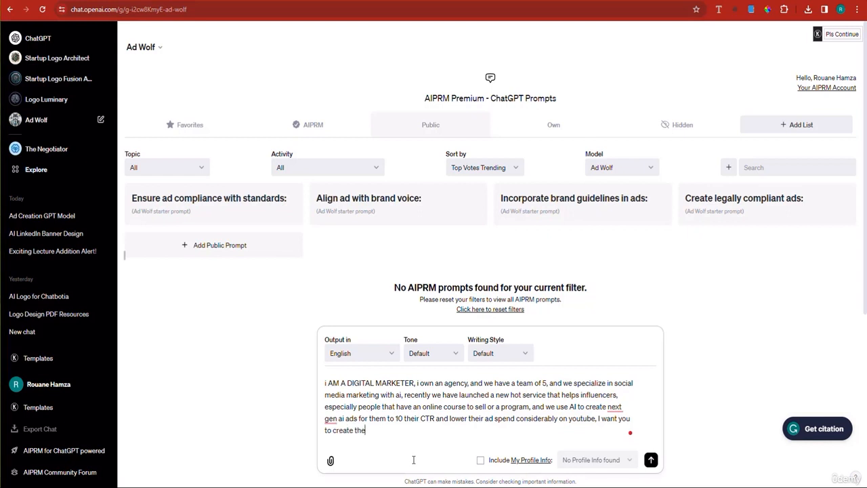
type(" facebook ad")
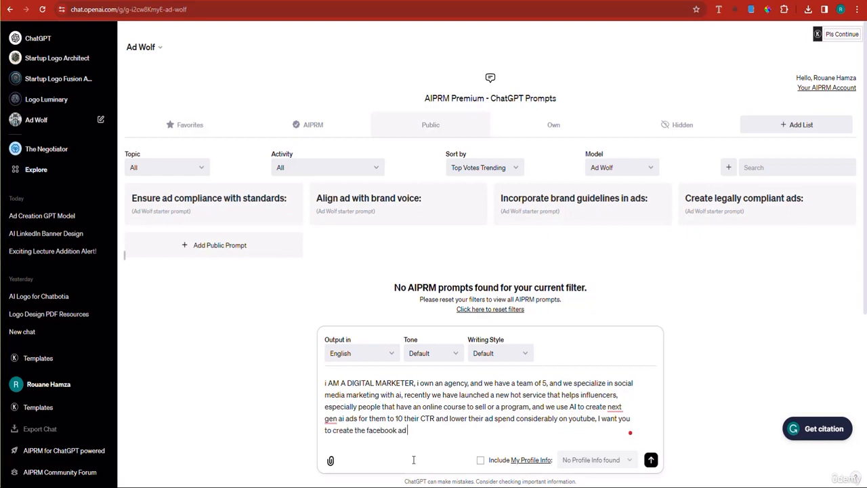
type(" copy for this")
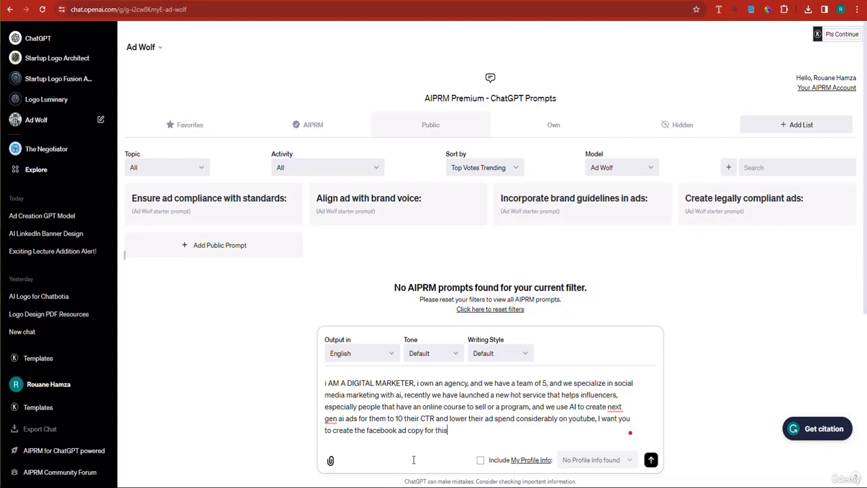
type(", and suggest")
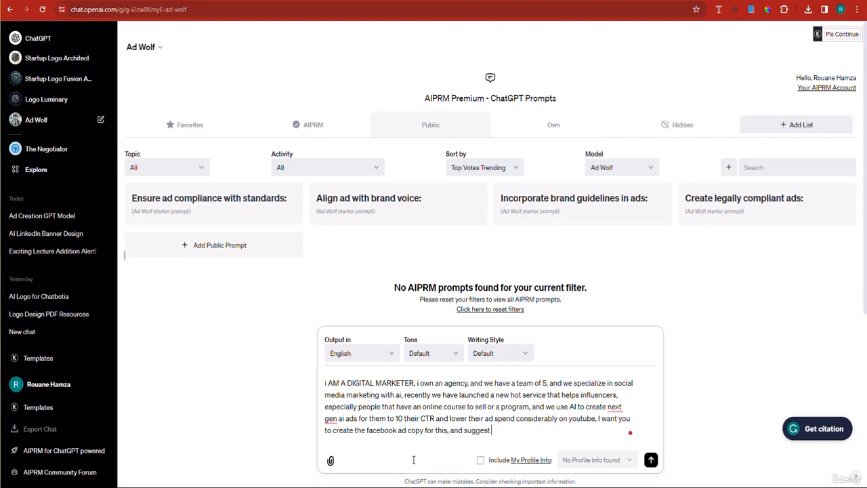
type(" an A/")
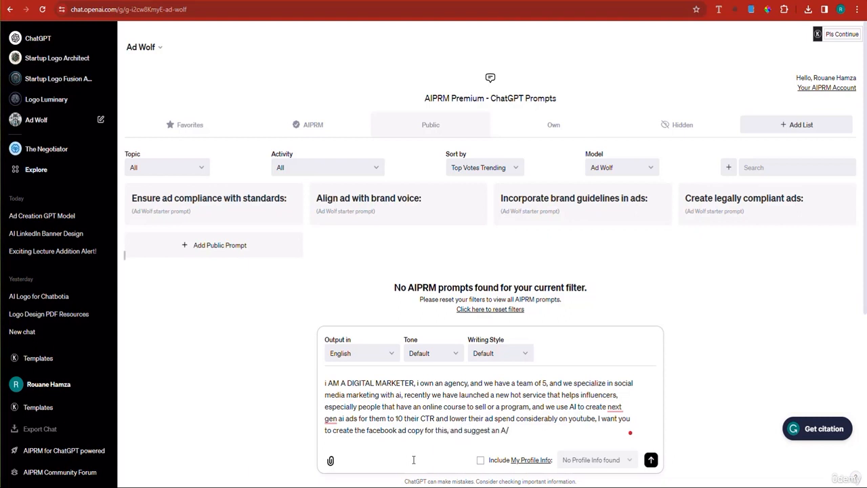
type("B test.")
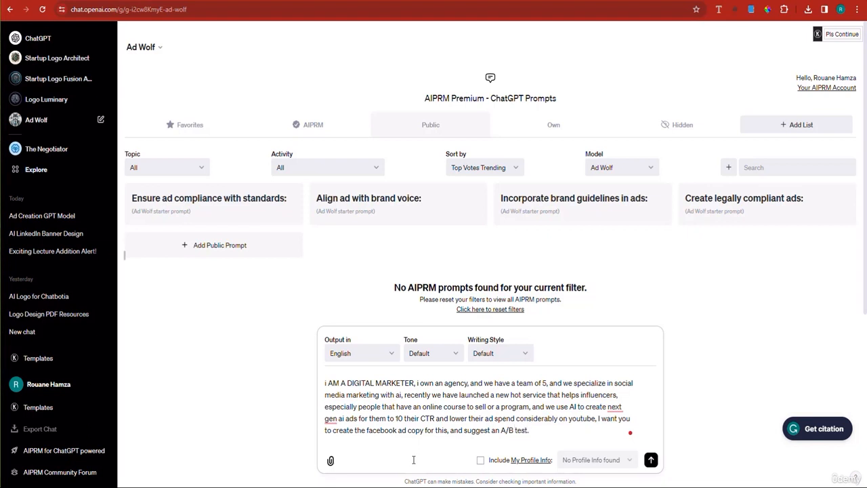
key("Return")
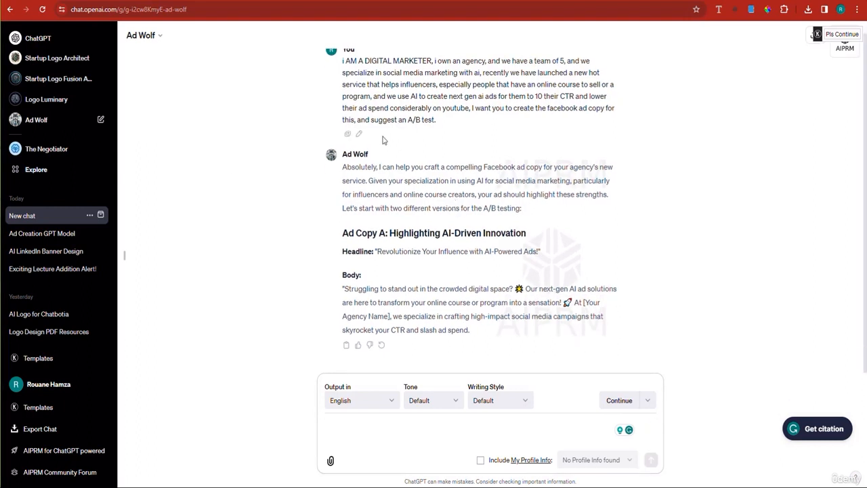
- Edit the sent message to append "I will run the ad through facebook." and resubmit it
left_click(359, 135)
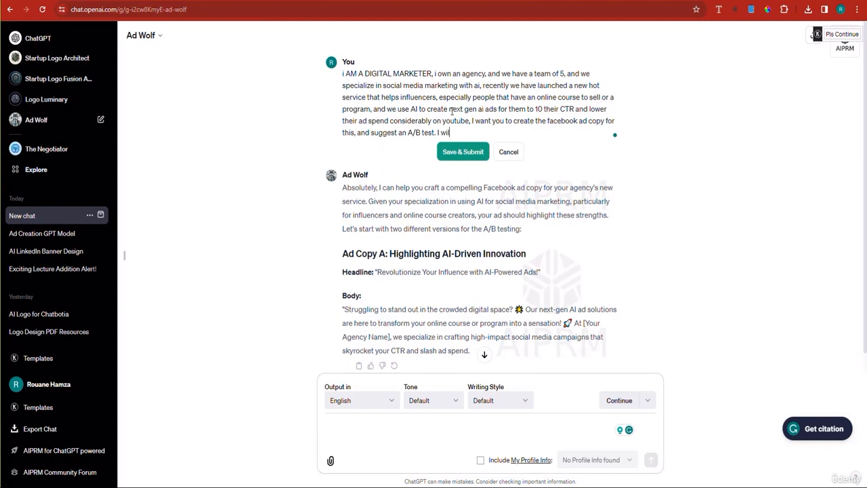
type("un the ad thr")
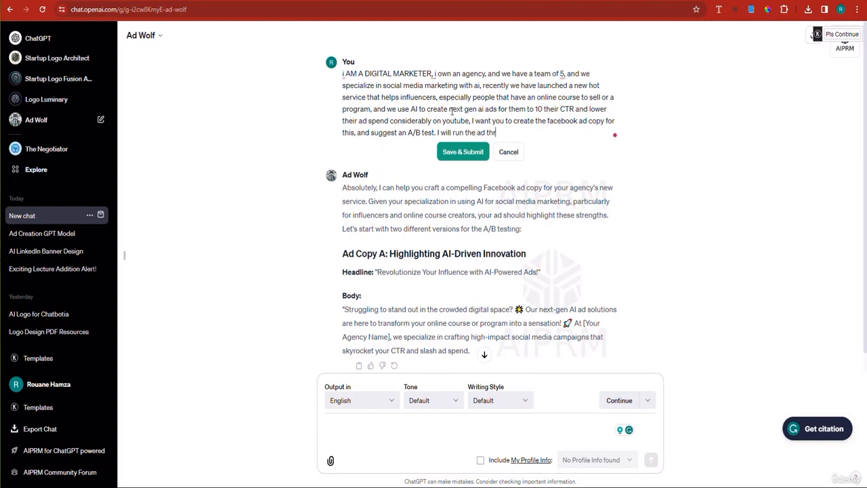
type("ough faceboo")
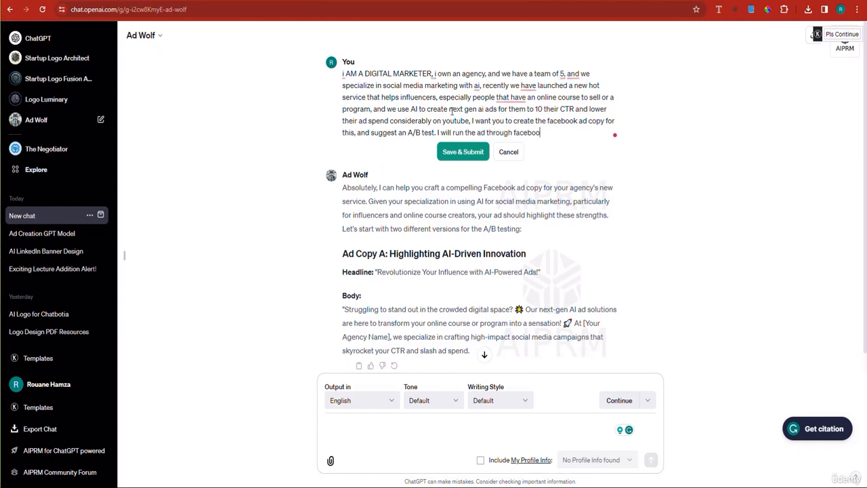
type("k.")
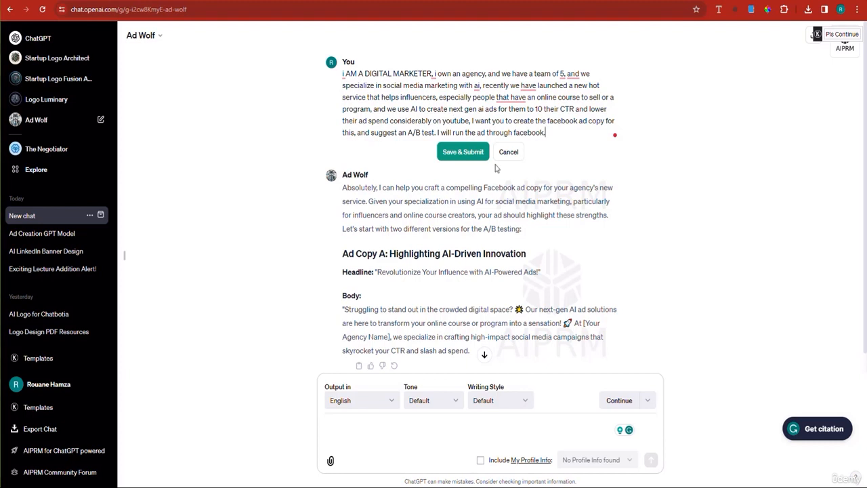
left_click(462, 151)
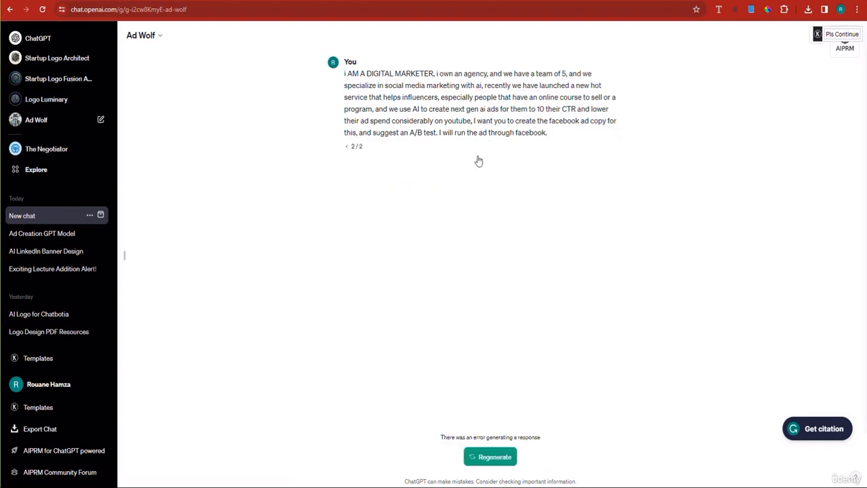